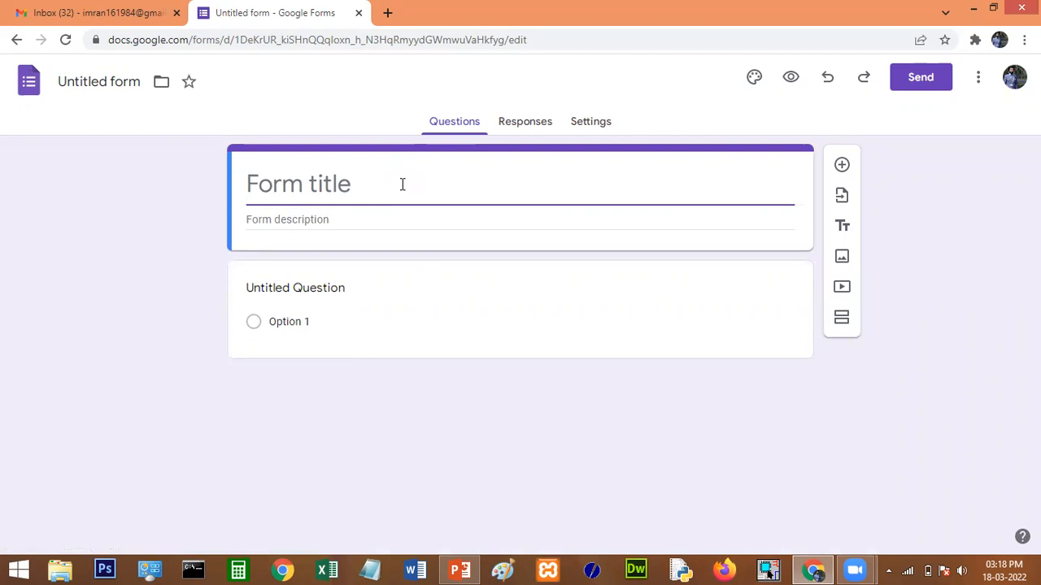
Title the form 'FDP Feedback' and add a required 'Participant Name' question.
{"action": "type", "text": "Feedback"}
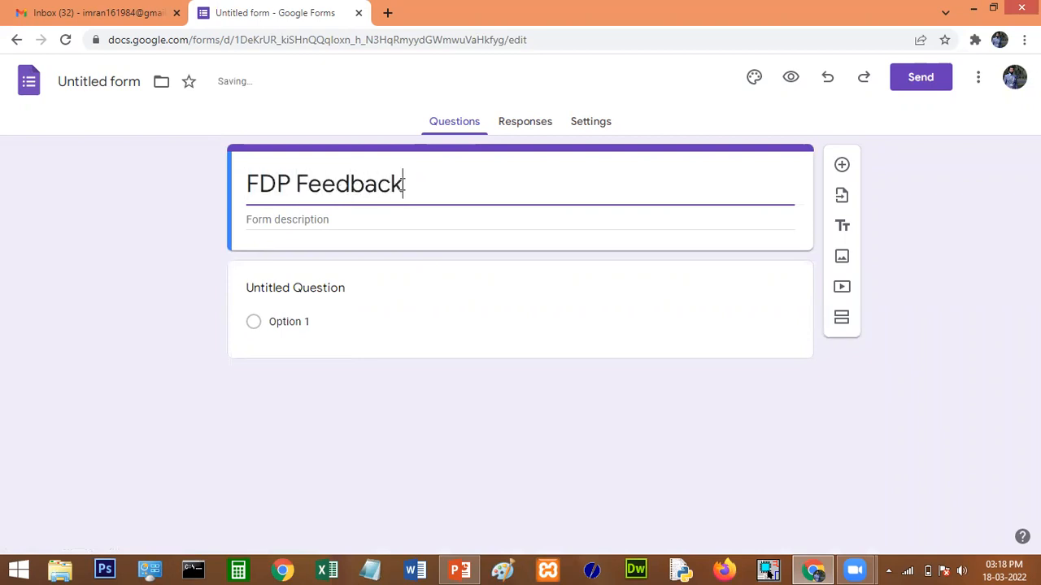
{"action": "left_click", "coordinate": [345, 293]}
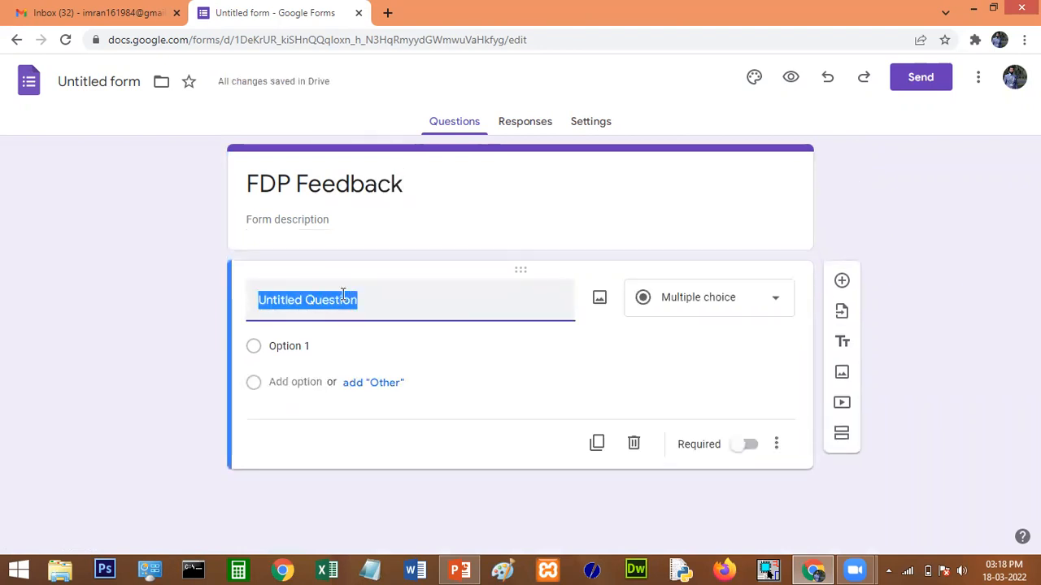
{"action": "type", "text": "Part"}
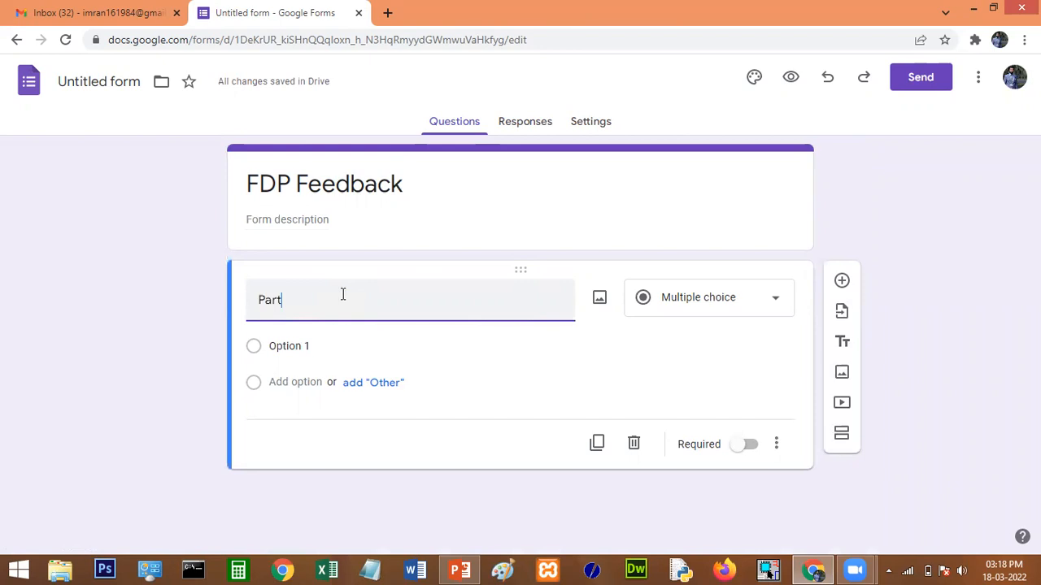
{"action": "type", "text": "ic"}
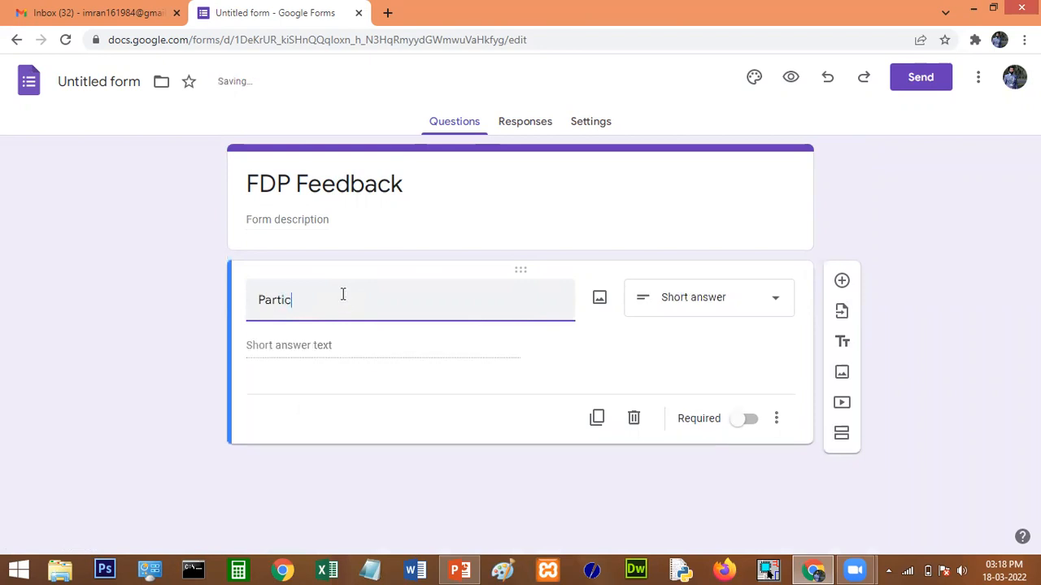
{"action": "type", "text": "ipant Name"}
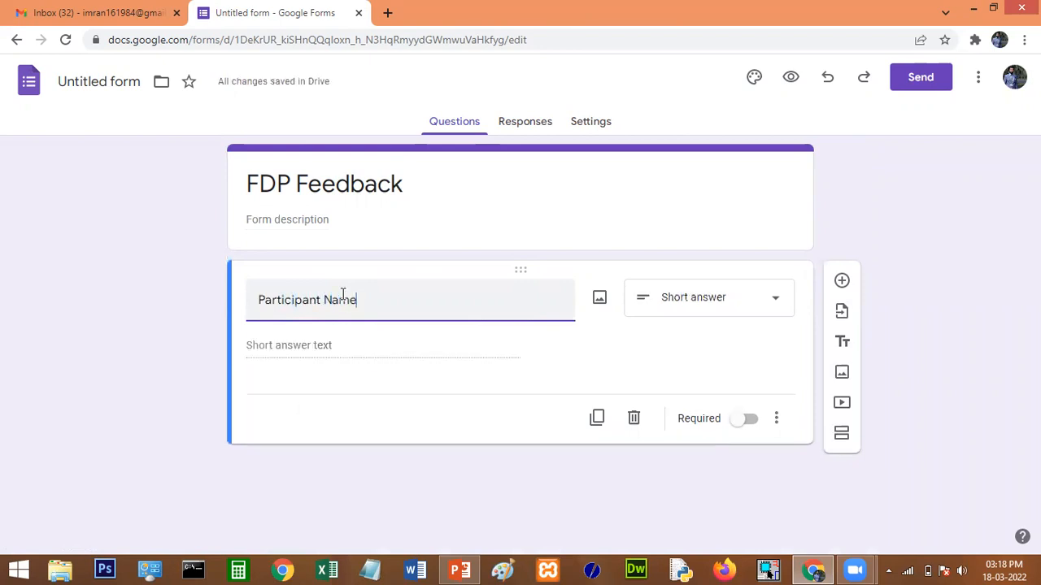
{"action": "left_click", "coordinate": [748, 420]}
Add a second required question, 'Name of the Department'.
{"action": "left_click", "coordinate": [840, 284]}
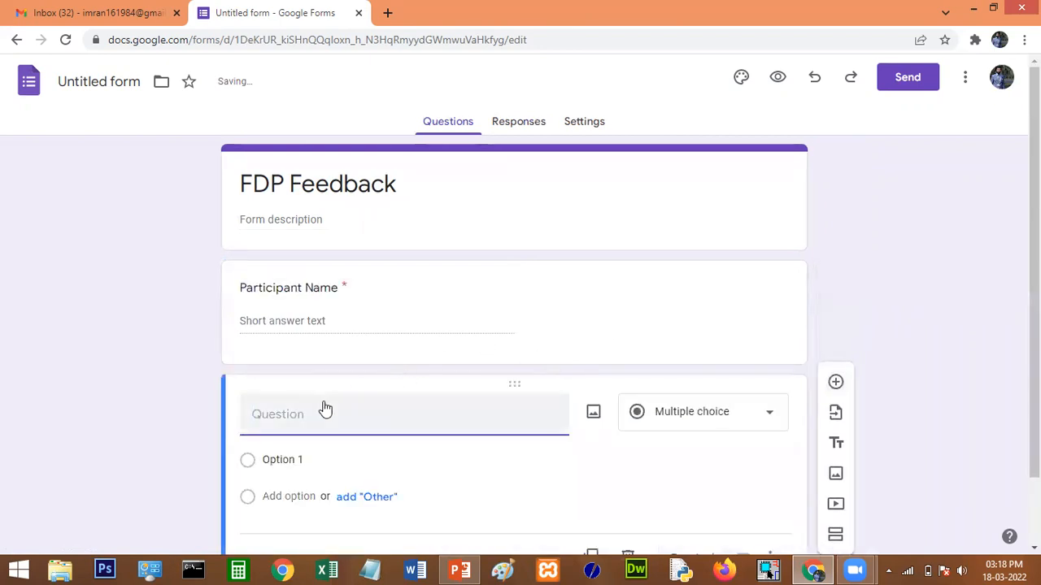
{"action": "type", "text": "Name of the Department"}
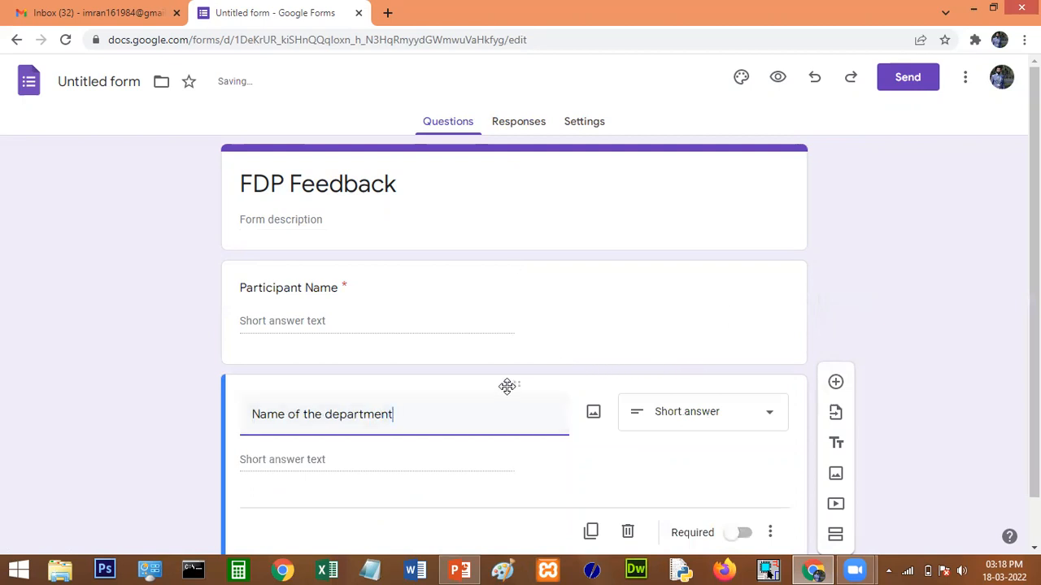
{"action": "scroll", "coordinate": [766, 386], "scroll_direction": "down", "scroll_amount": 1}
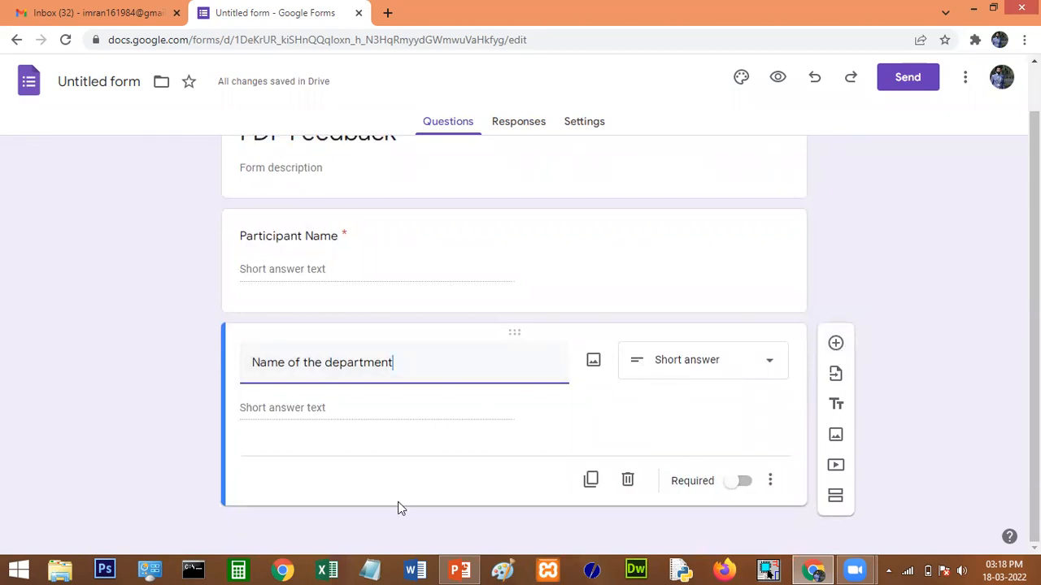
{"action": "scroll", "coordinate": [446, 484], "scroll_direction": "up", "scroll_amount": 1}
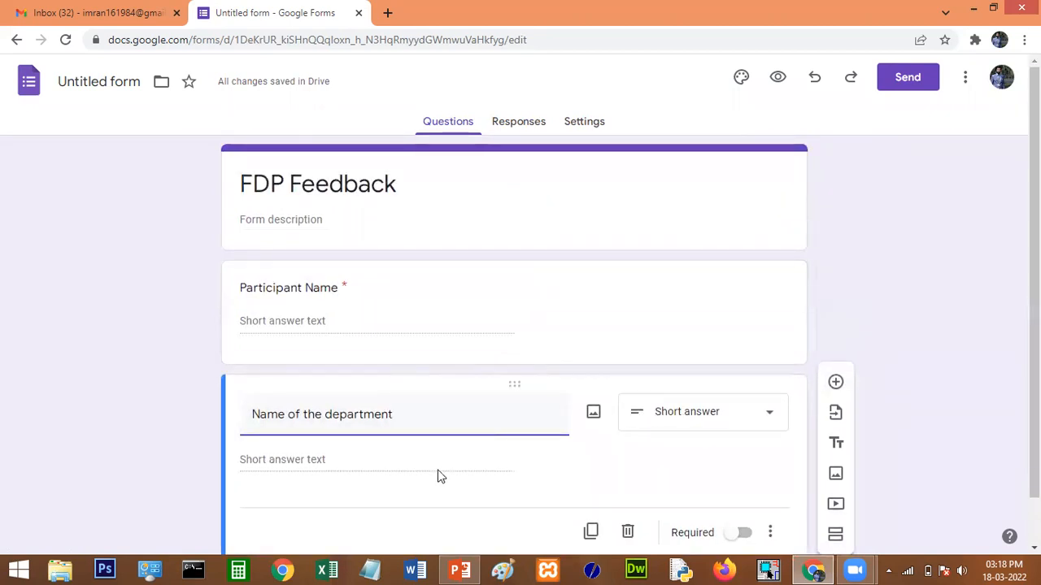
{"action": "scroll", "coordinate": [488, 406], "scroll_direction": "down", "scroll_amount": 1}
{"action": "left_click", "coordinate": [743, 481]}
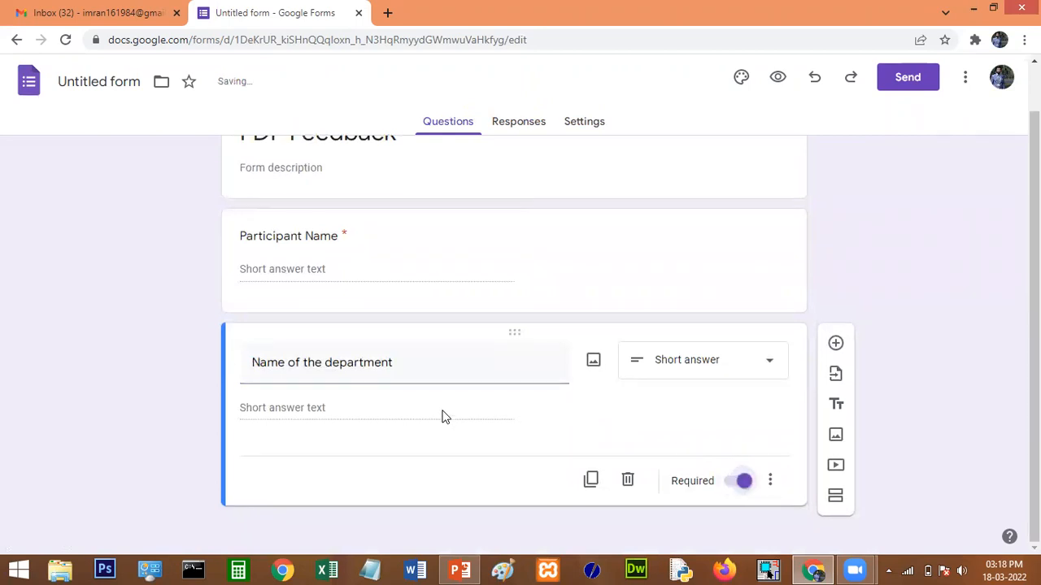
{"action": "scroll", "coordinate": [443, 413], "scroll_direction": "up", "scroll_amount": 1}
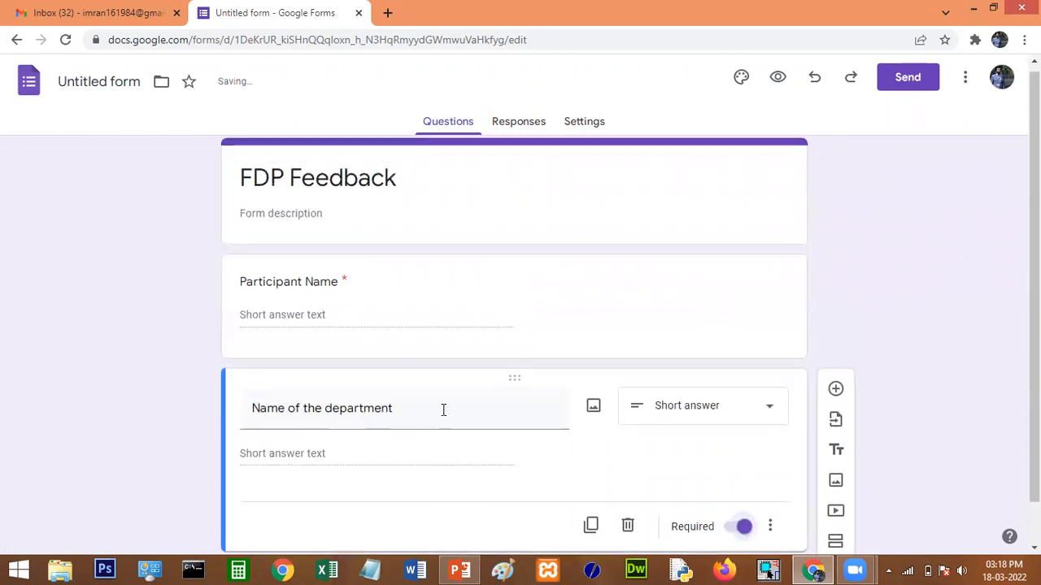
Turn on Collect email addresses and Limit to 1 response, then view the empty Responses page.
{"action": "left_click", "coordinate": [586, 126]}
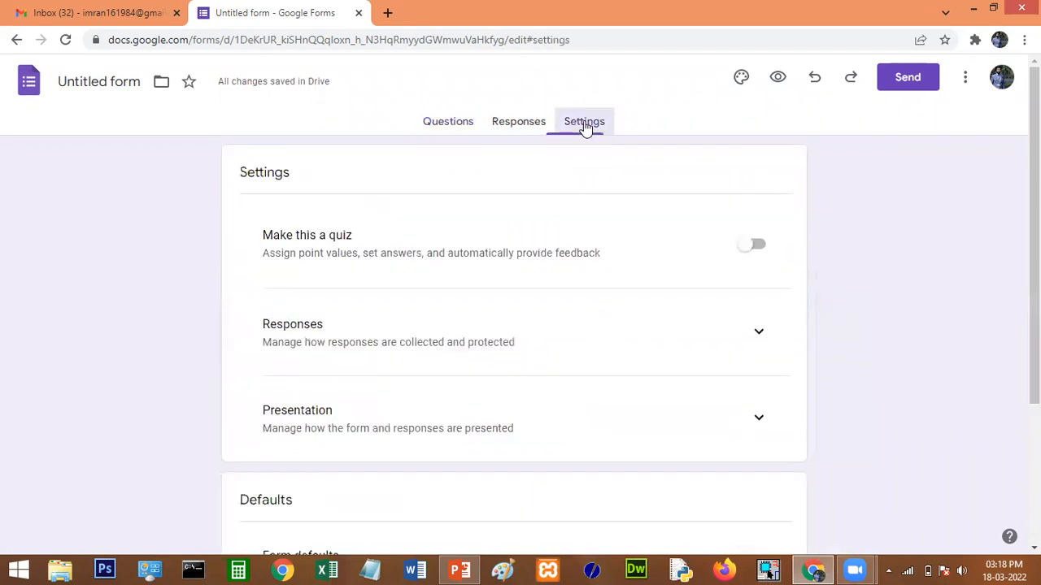
{"action": "scroll", "coordinate": [593, 304], "scroll_direction": "down", "scroll_amount": 2}
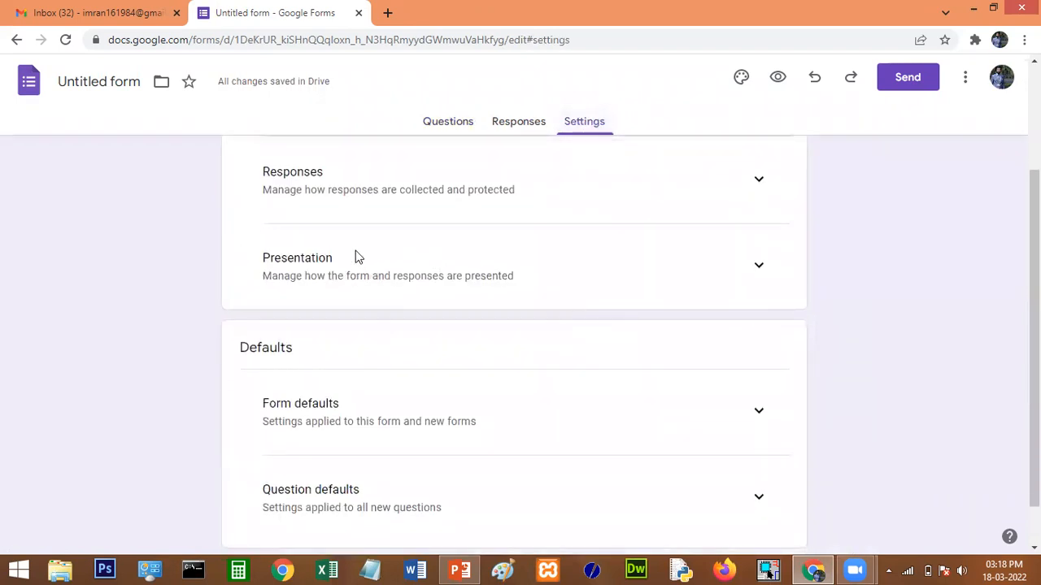
{"action": "scroll", "coordinate": [488, 262], "scroll_direction": "up", "scroll_amount": 1}
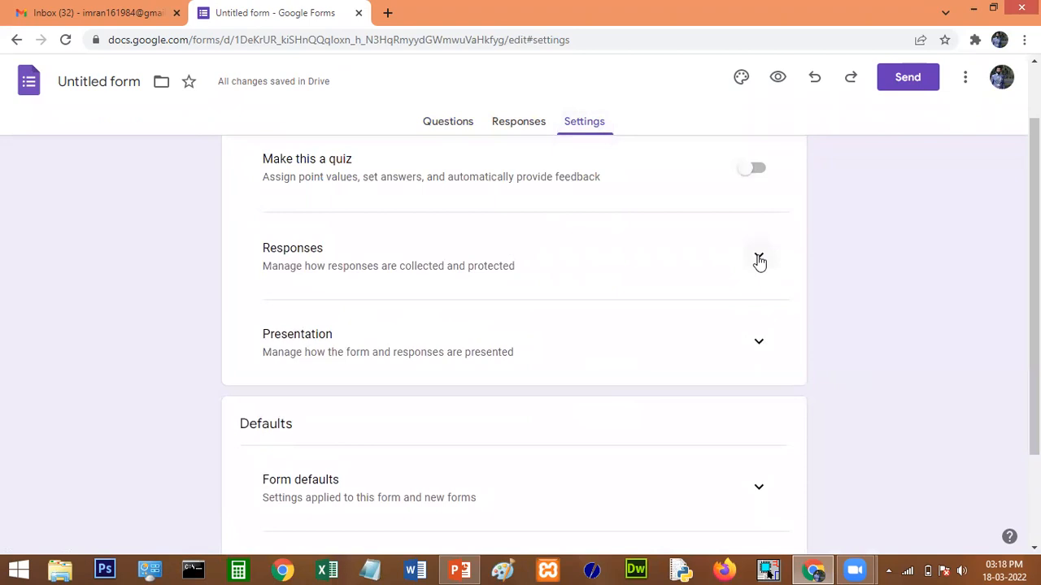
{"action": "left_click", "coordinate": [759, 260]}
{"action": "scroll", "coordinate": [845, 299], "scroll_direction": "down", "scroll_amount": 1}
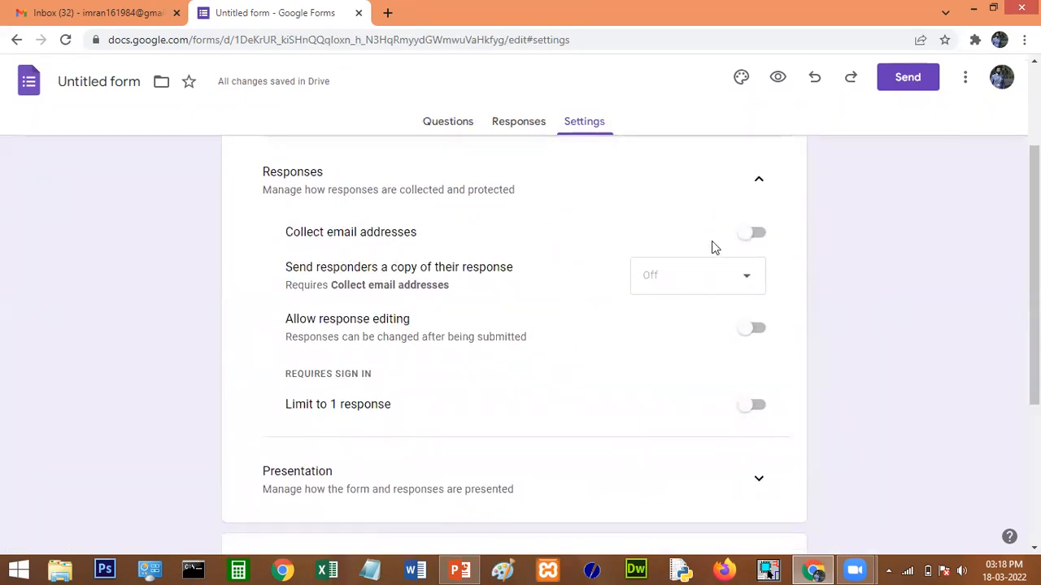
{"action": "left_click", "coordinate": [758, 234]}
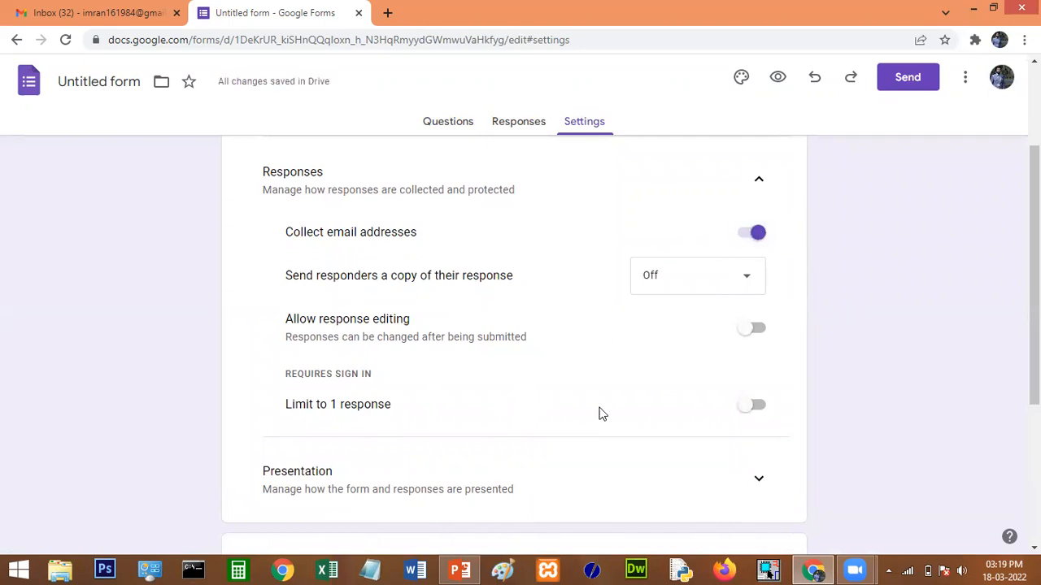
{"action": "left_click", "coordinate": [748, 409]}
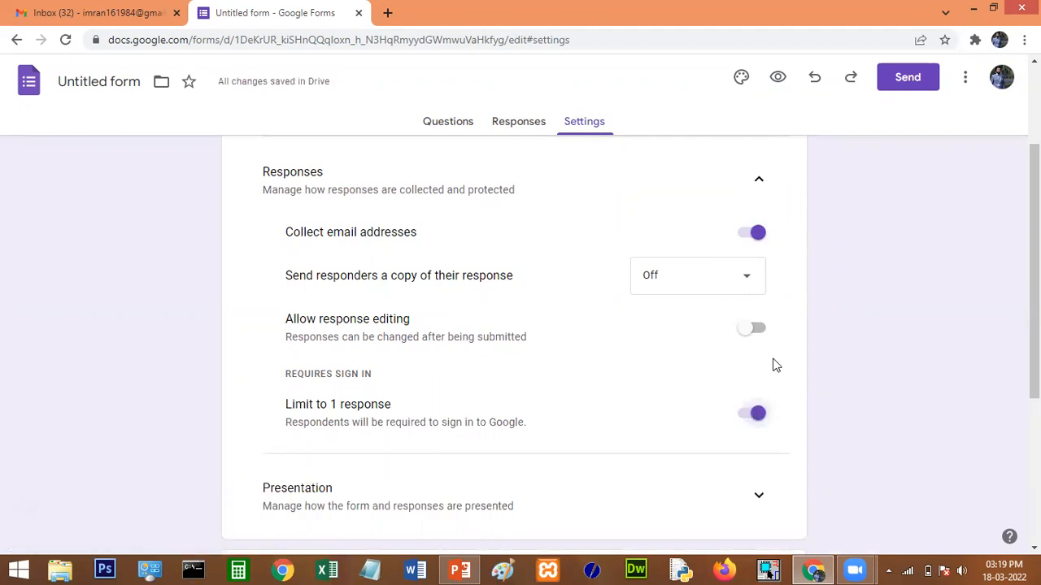
{"action": "left_click", "coordinate": [521, 129]}
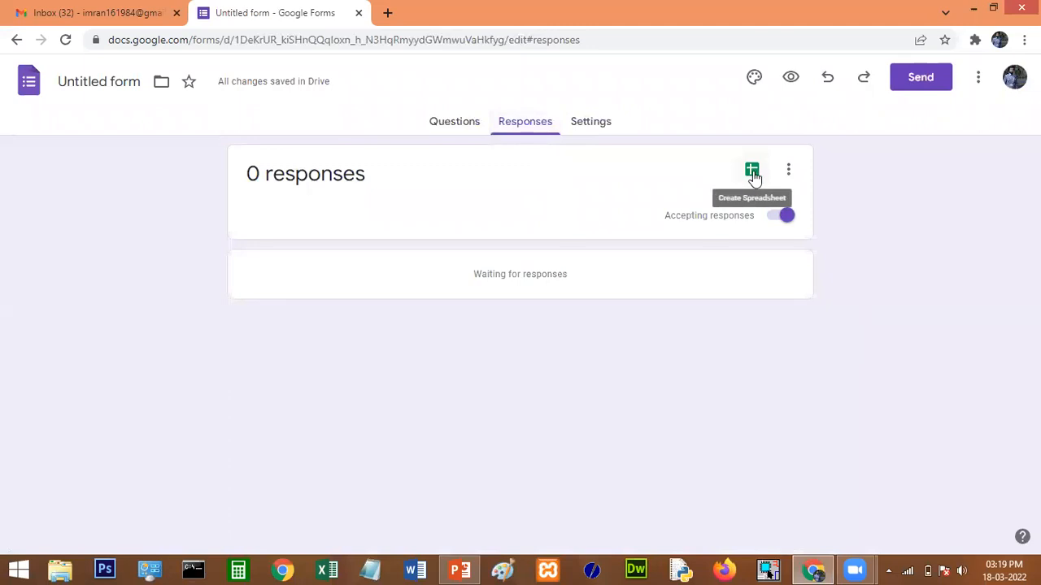
Link responses to a new spreadsheet named 'FDP Database (Responses)'.
{"action": "left_click", "coordinate": [754, 176]}
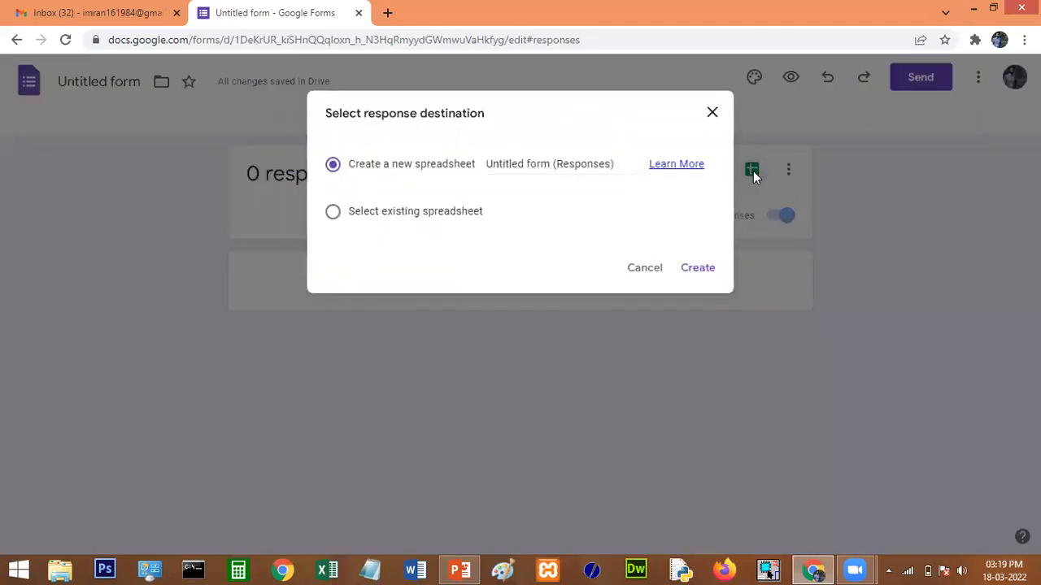
{"action": "left_click", "coordinate": [552, 165]}
{"action": "key", "text": "BackSpace"}
{"action": "key", "text": "BackSpace"}
{"action": "key", "text": "BackSpace"}
{"action": "key", "text": "BackSpace"}
{"action": "key", "text": "BackSpace"}
{"action": "key", "text": "BackSpace"}
{"action": "key", "text": "BackSpace"}
{"action": "key", "text": "BackSpace"}
{"action": "key", "text": "BackSpace"}
{"action": "key", "text": "BackSpace"}
{"action": "key", "text": "BackSpace"}
{"action": "key", "text": "BackSpace"}
{"action": "key", "text": "BackSpace"}
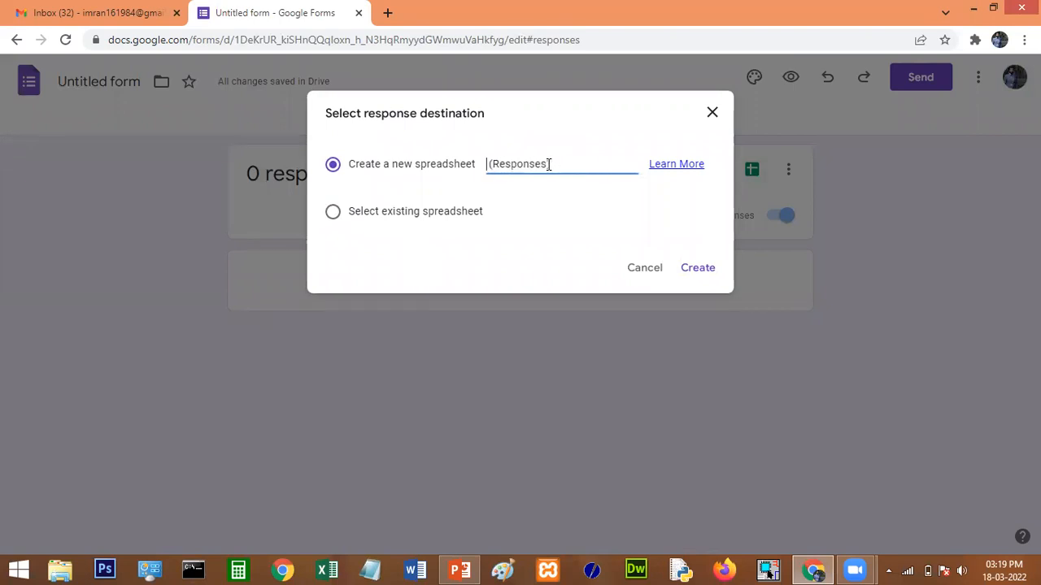
{"action": "type", "text": "FDP D"}
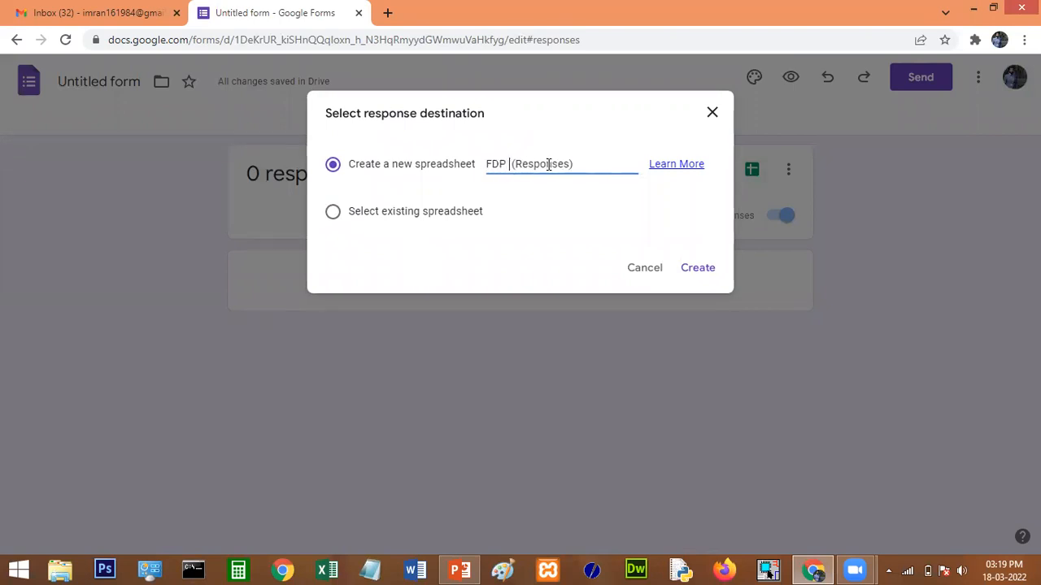
{"action": "type", "text": "atabase"}
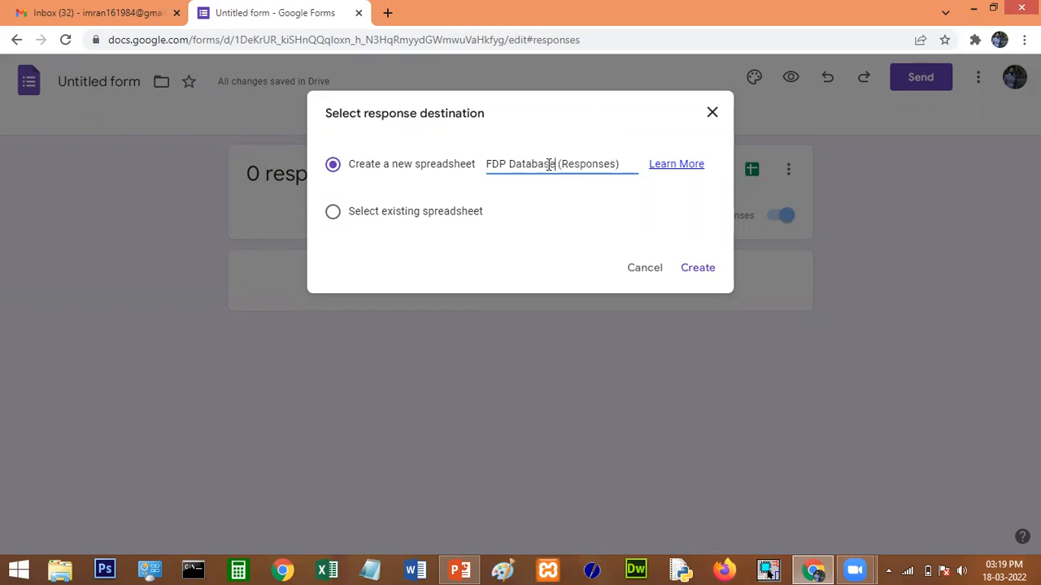
{"action": "left_click", "coordinate": [700, 270]}
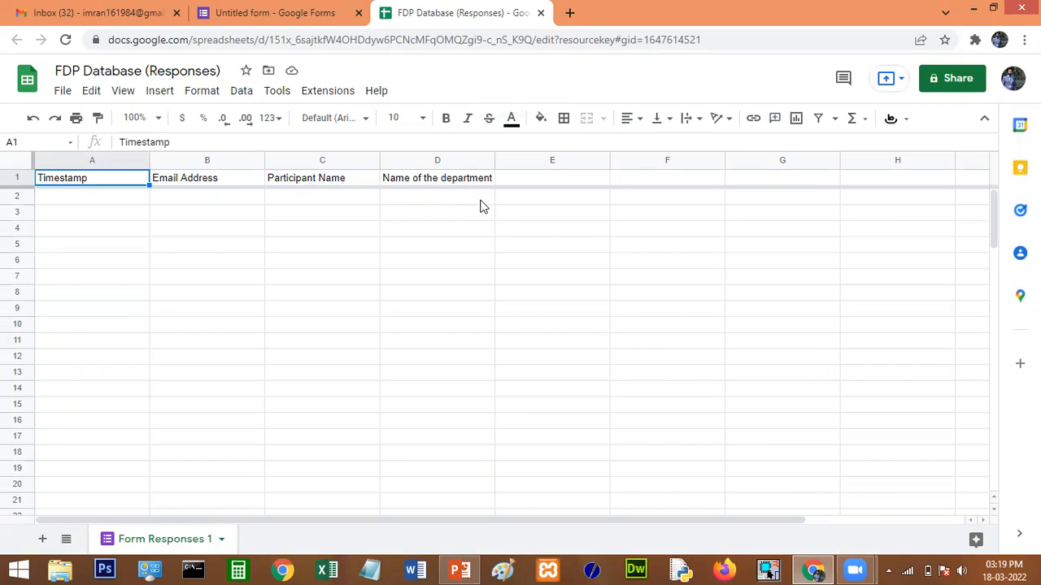
{"action": "left_click", "coordinate": [326, 94]}
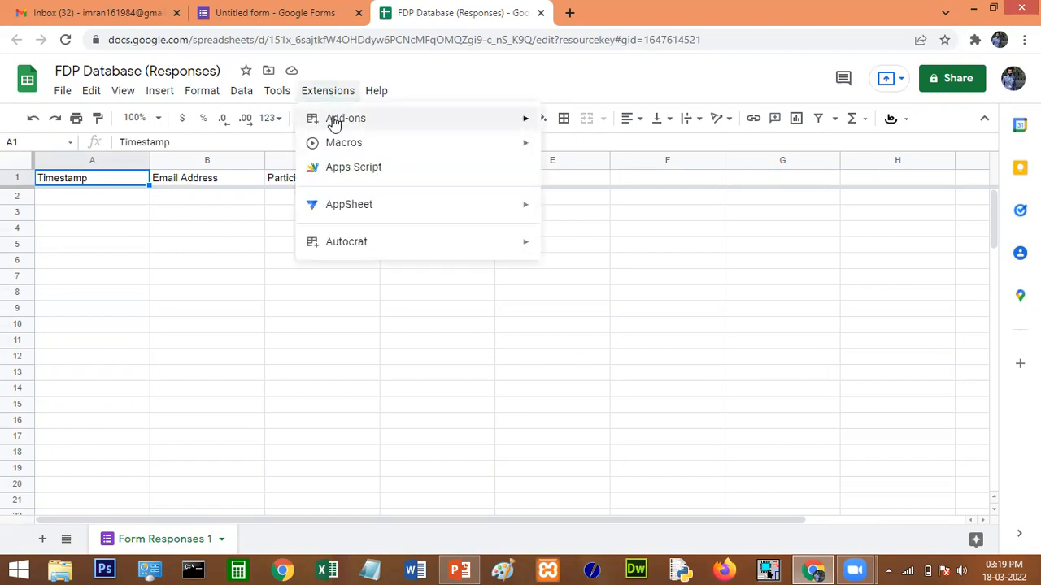
{"action": "mouse_move", "coordinate": [332, 123]}
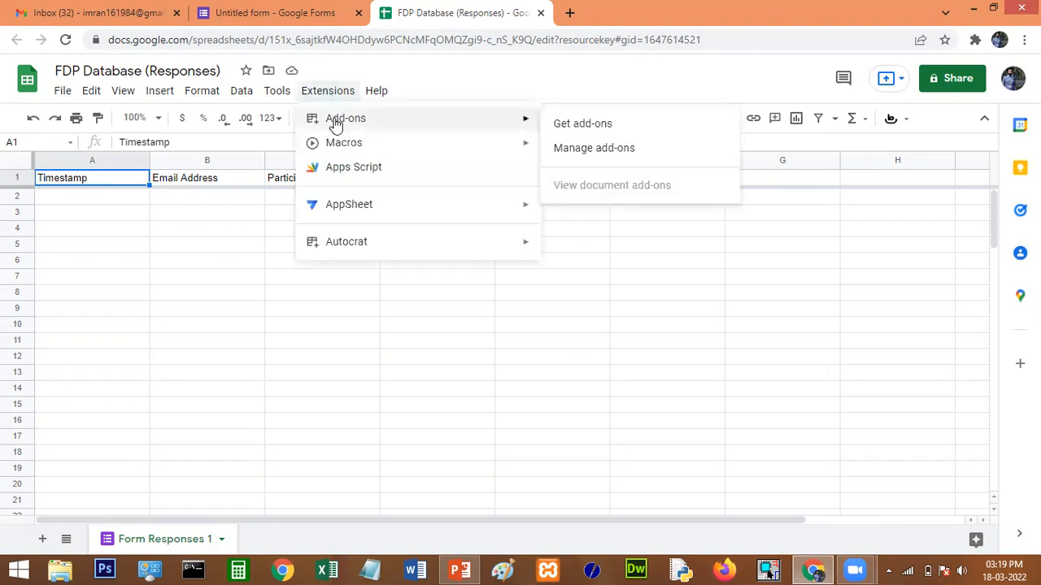
{"action": "left_click", "coordinate": [583, 126]}
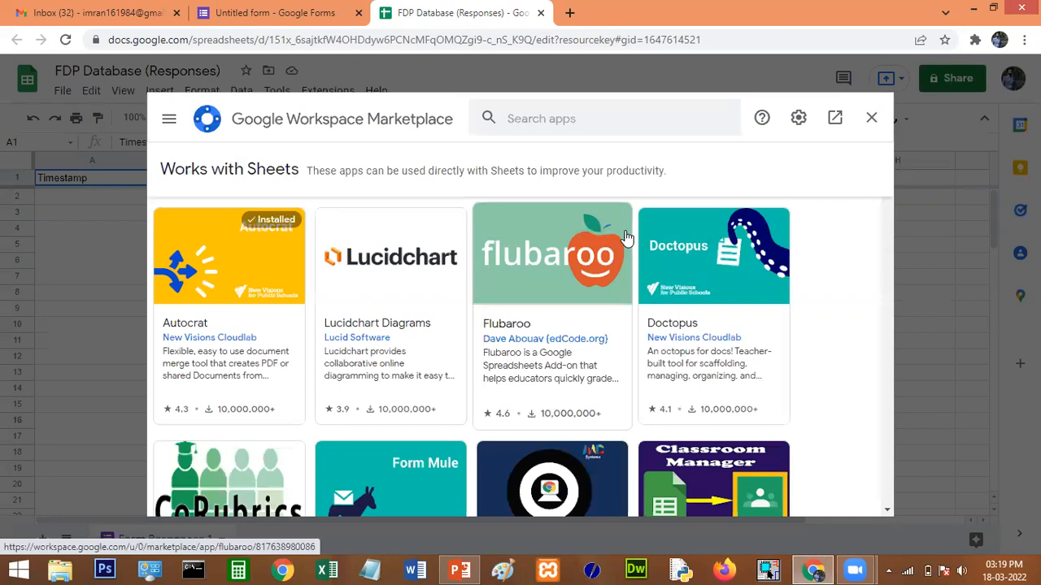
{"action": "left_click", "coordinate": [537, 120]}
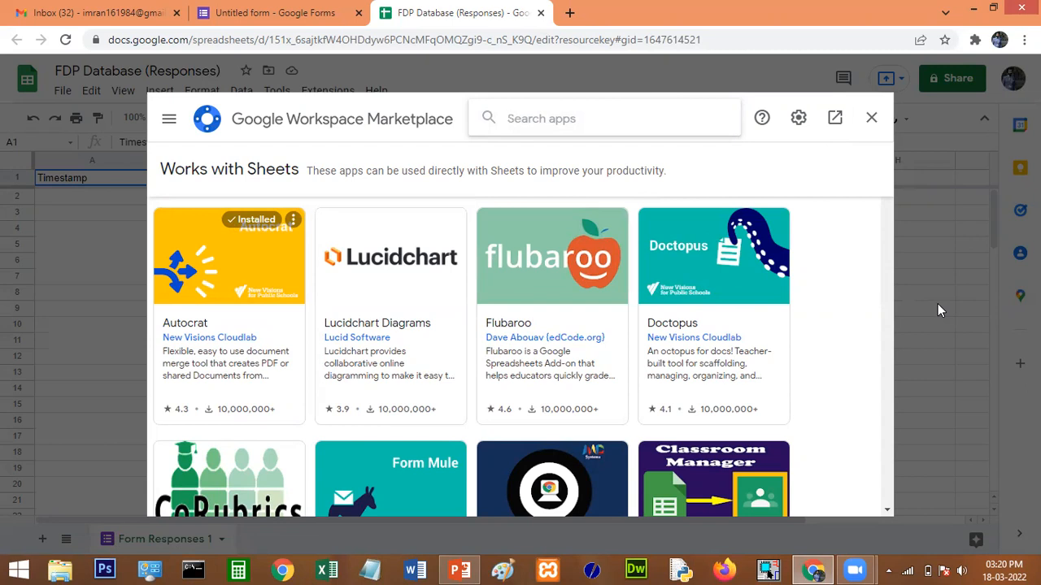
{"action": "left_click", "coordinate": [870, 120]}
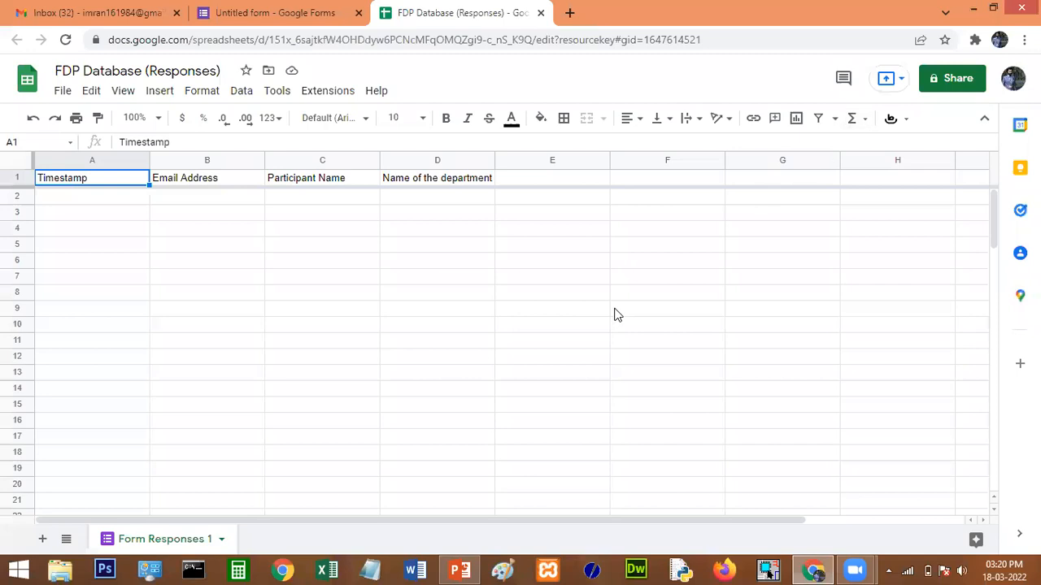
{"action": "left_click", "coordinate": [319, 96]}
Launch Autocrat and create a new merge job named 'FDP Certificate', advancing to template selection.
{"action": "mouse_move", "coordinate": [339, 246]}
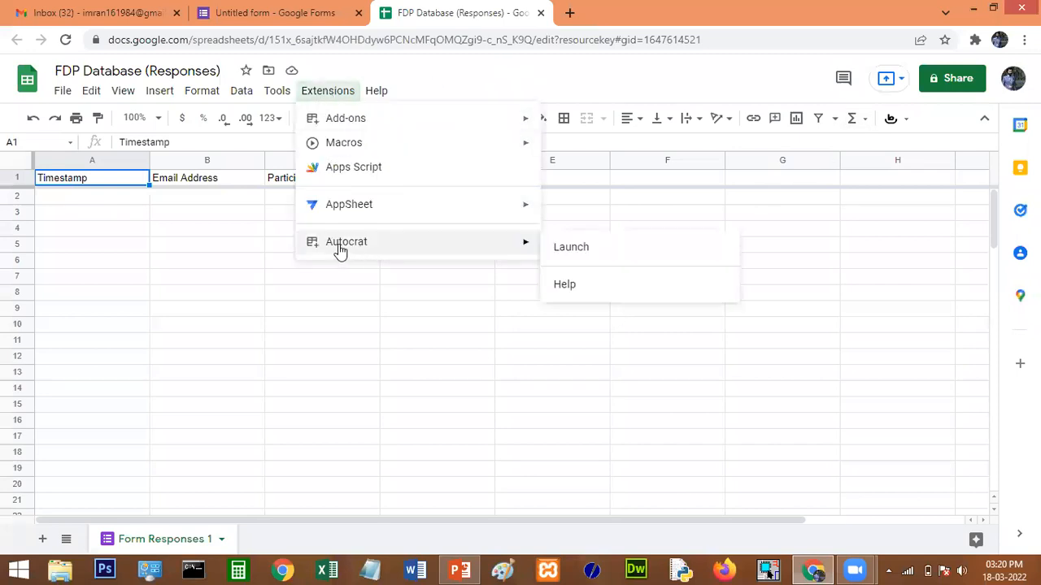
{"action": "left_click", "coordinate": [584, 250]}
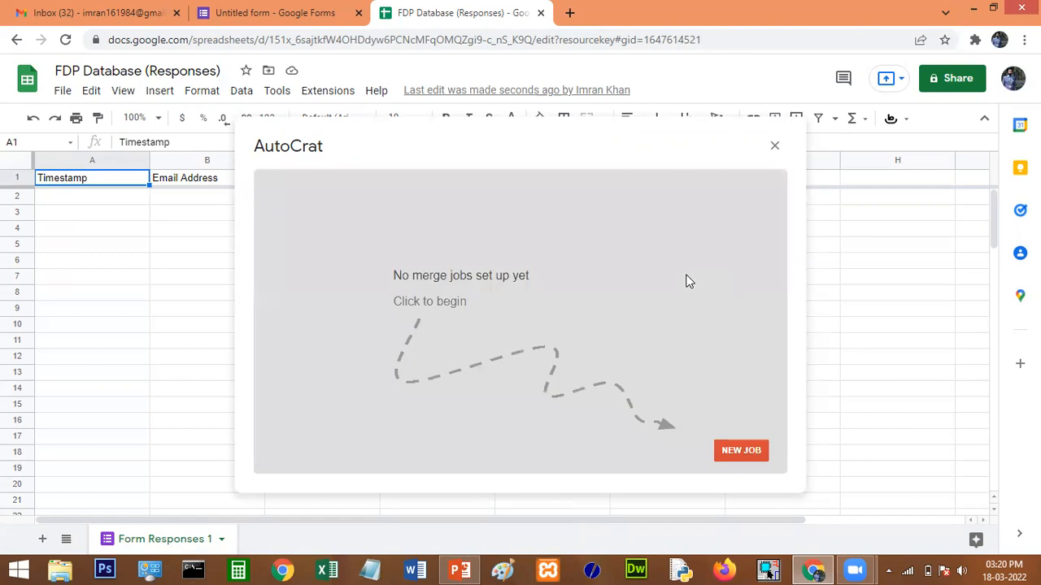
{"action": "left_click", "coordinate": [739, 454]}
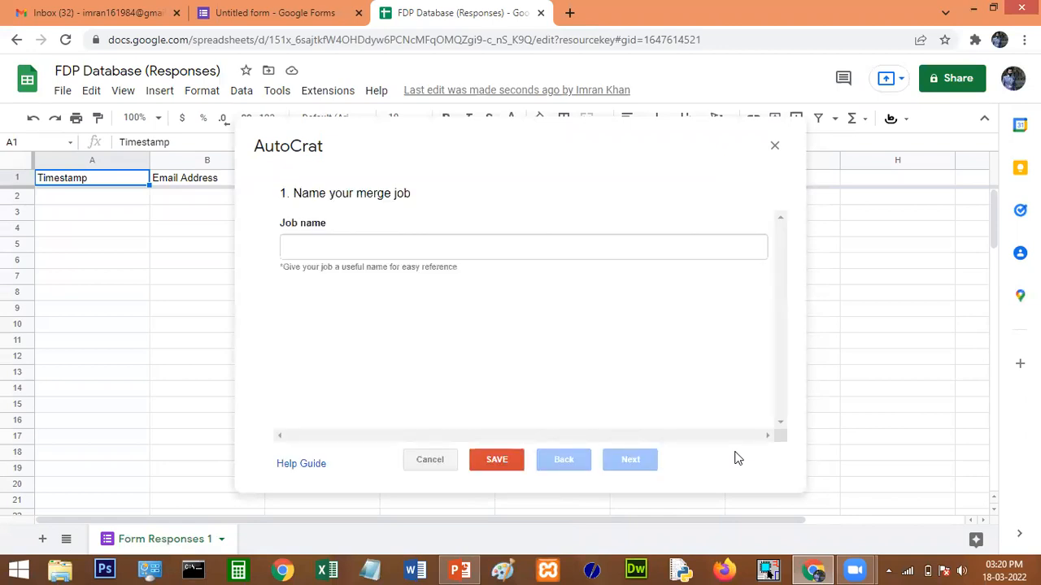
{"action": "left_click", "coordinate": [337, 251]}
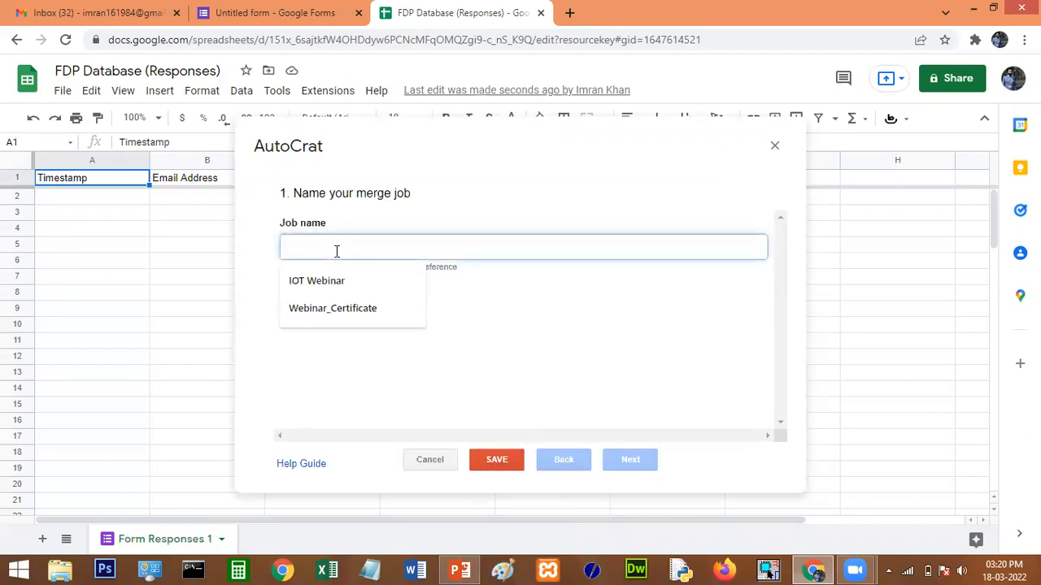
{"action": "type", "text": "FDP Certificate"}
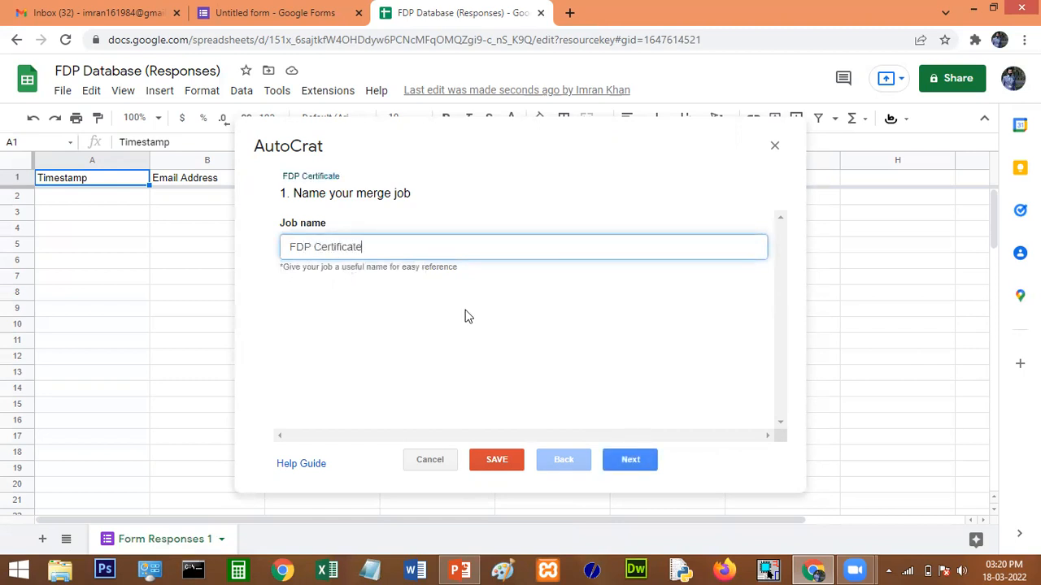
{"action": "left_click", "coordinate": [628, 461]}
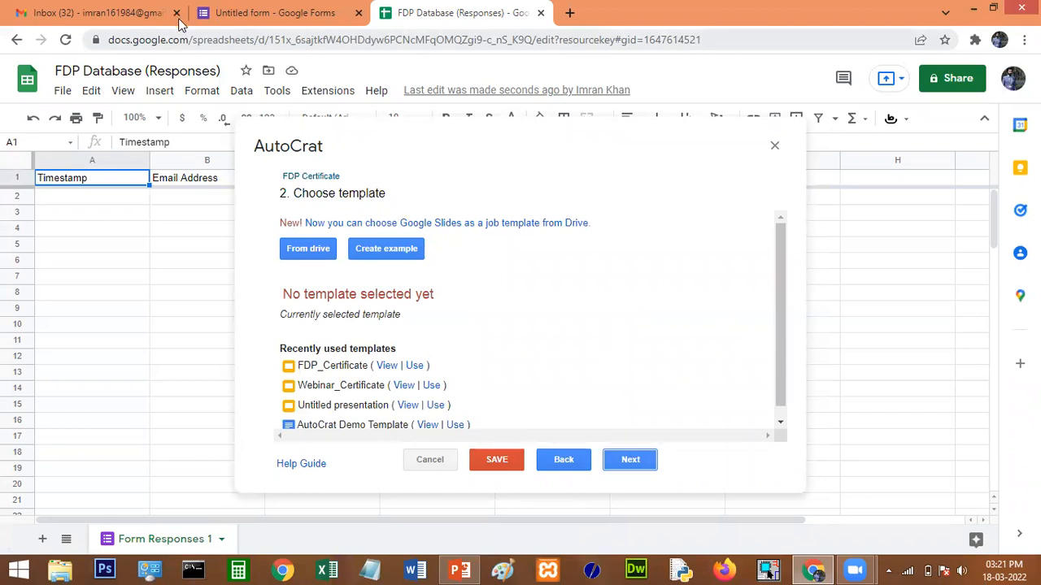
In a new tab beside Gmail, find Google Slides and start a blank presentation.
{"action": "left_click", "coordinate": [143, 15]}
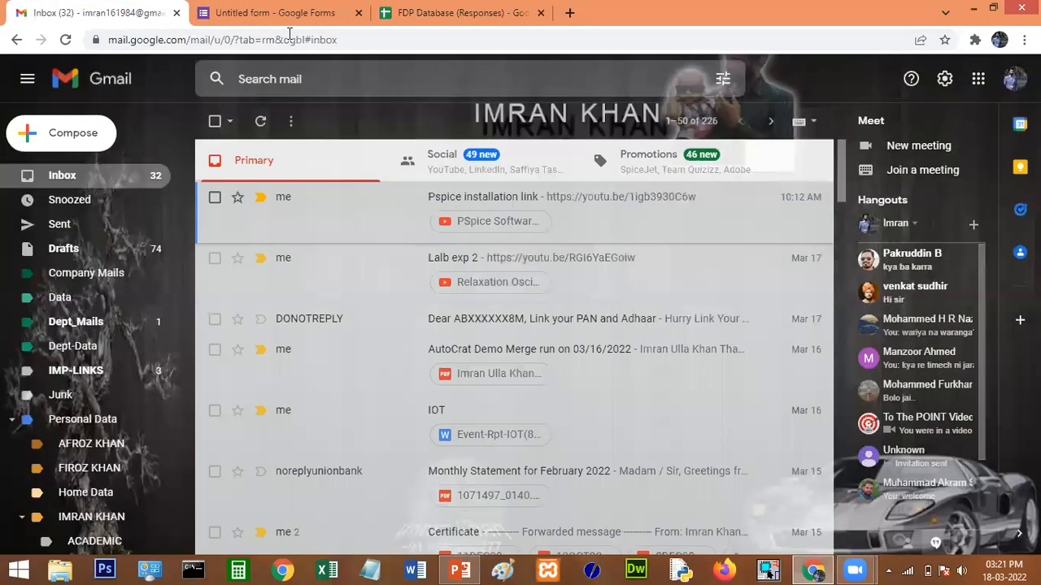
{"action": "right_click", "coordinate": [150, 21]}
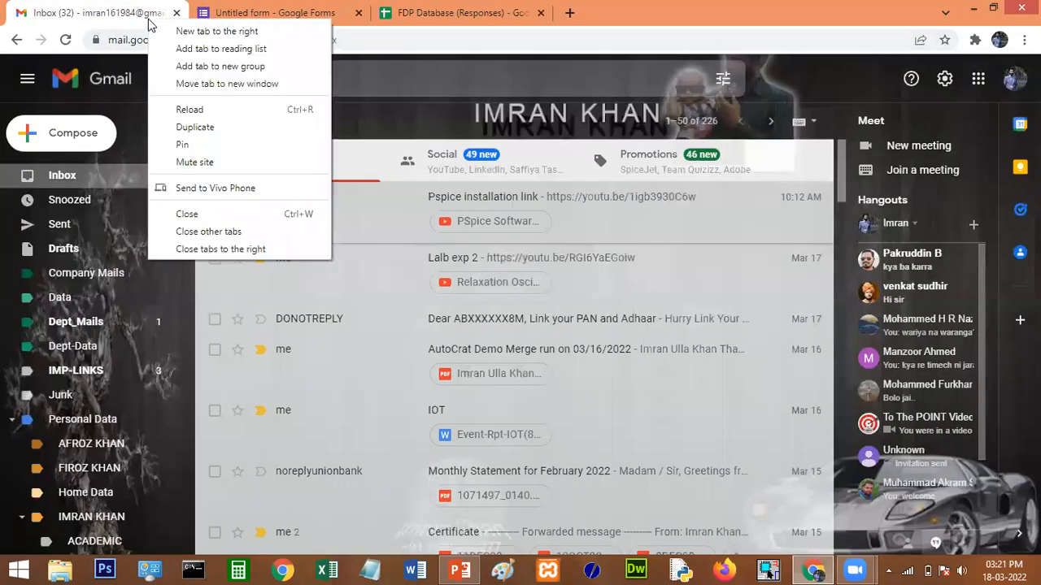
{"action": "left_click", "coordinate": [187, 34]}
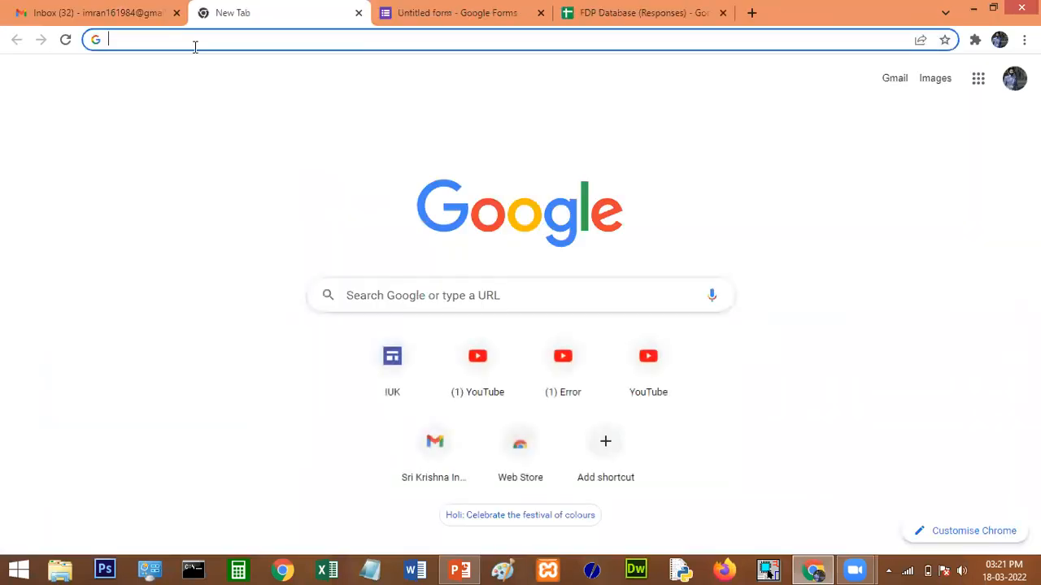
{"action": "type", "text": "goo"}
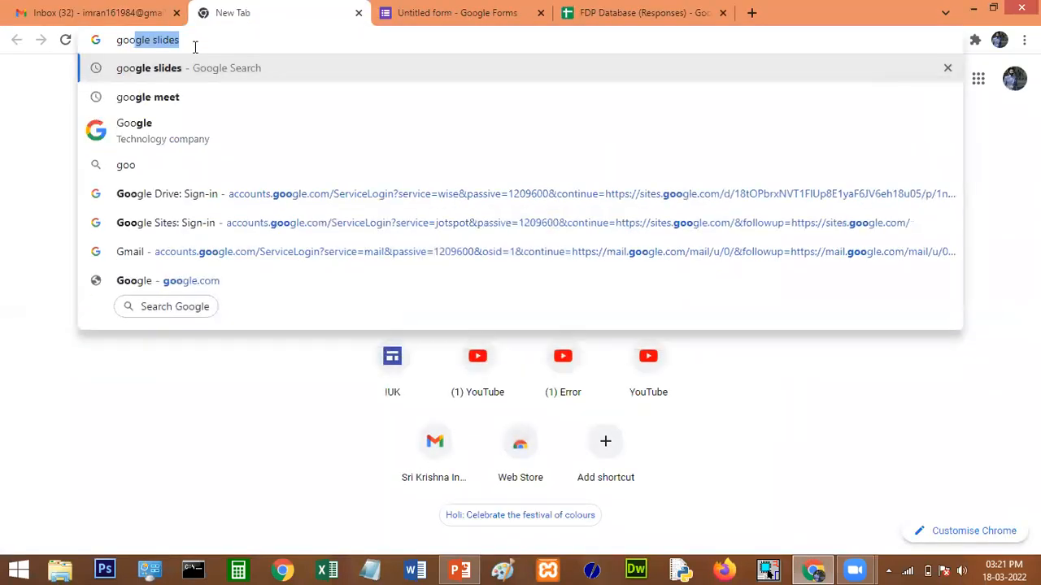
{"action": "key", "text": "Return"}
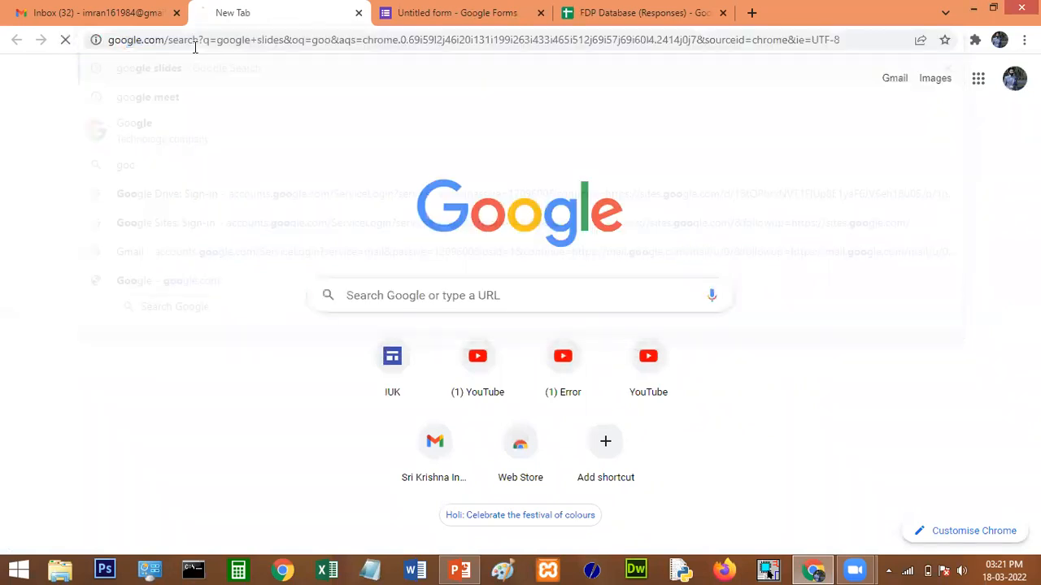
{"action": "left_click", "coordinate": [252, 430]}
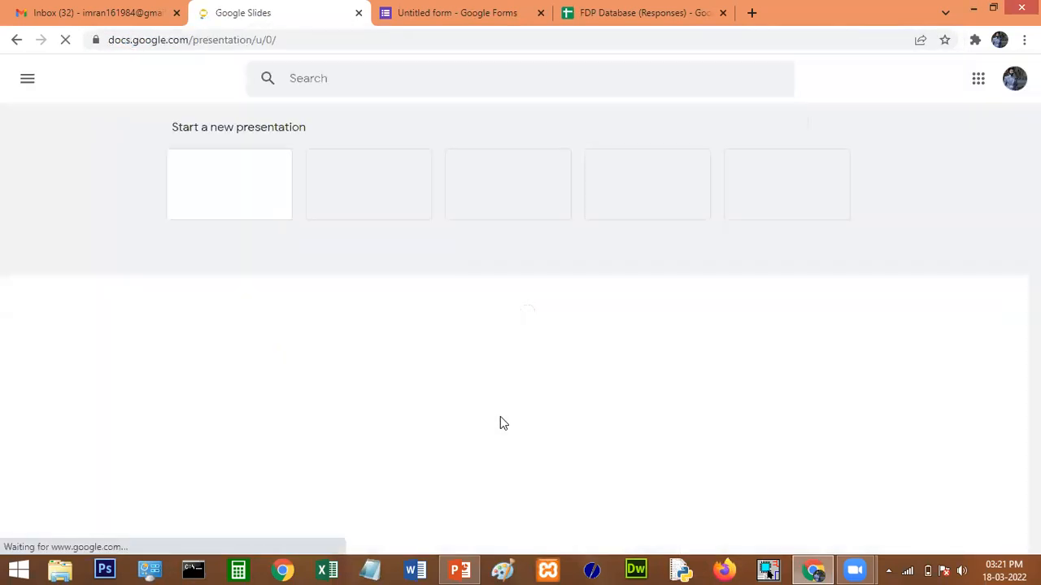
{"action": "left_click", "coordinate": [255, 209]}
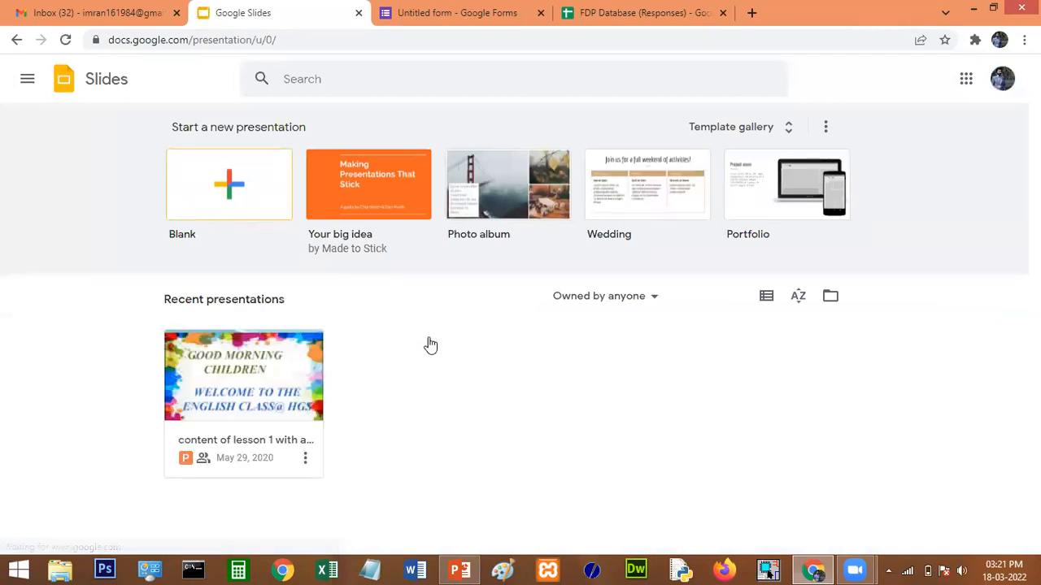
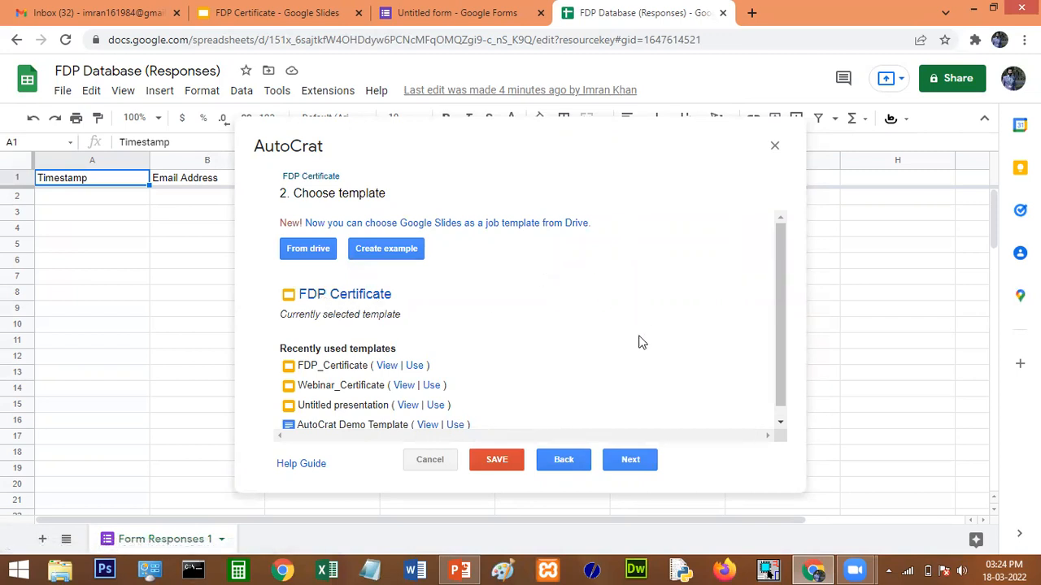
Map the <<name>> tag to the Participant Name column and <<department>> to Name of the department.
{"action": "left_click", "coordinate": [627, 465]}
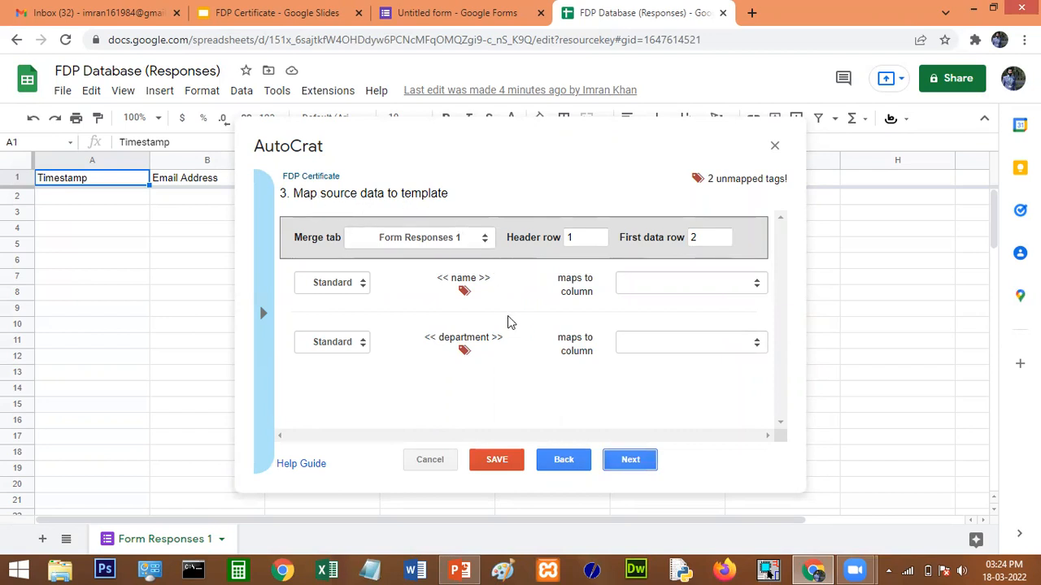
{"action": "left_click", "coordinate": [650, 289]}
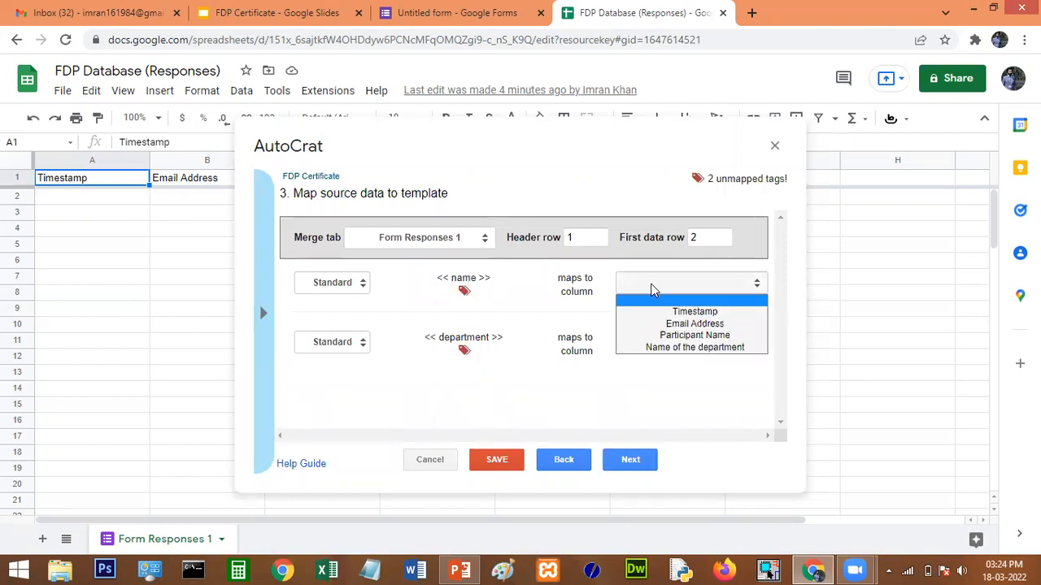
{"action": "left_click", "coordinate": [697, 336]}
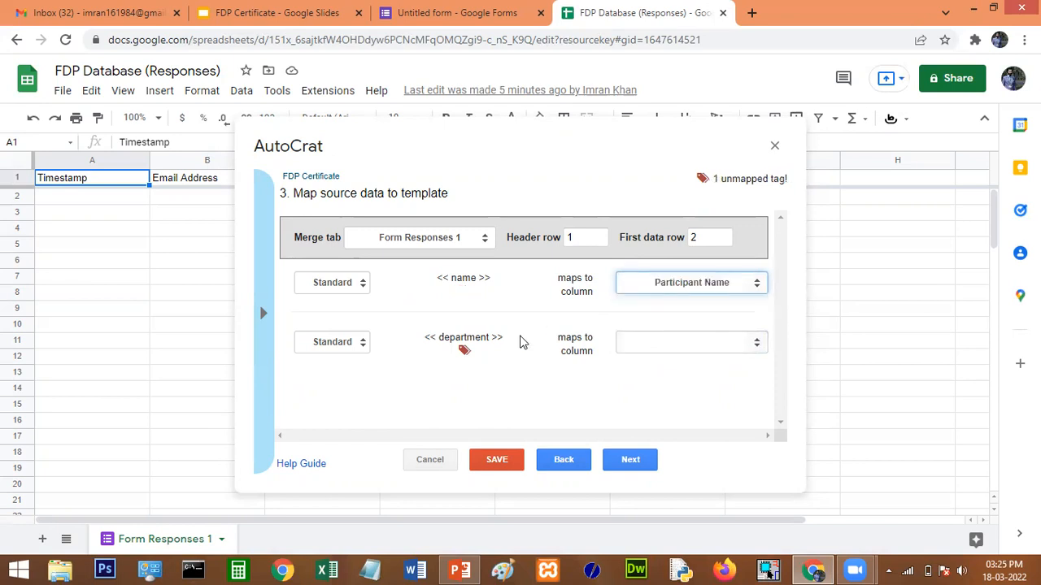
{"action": "left_click", "coordinate": [726, 345]}
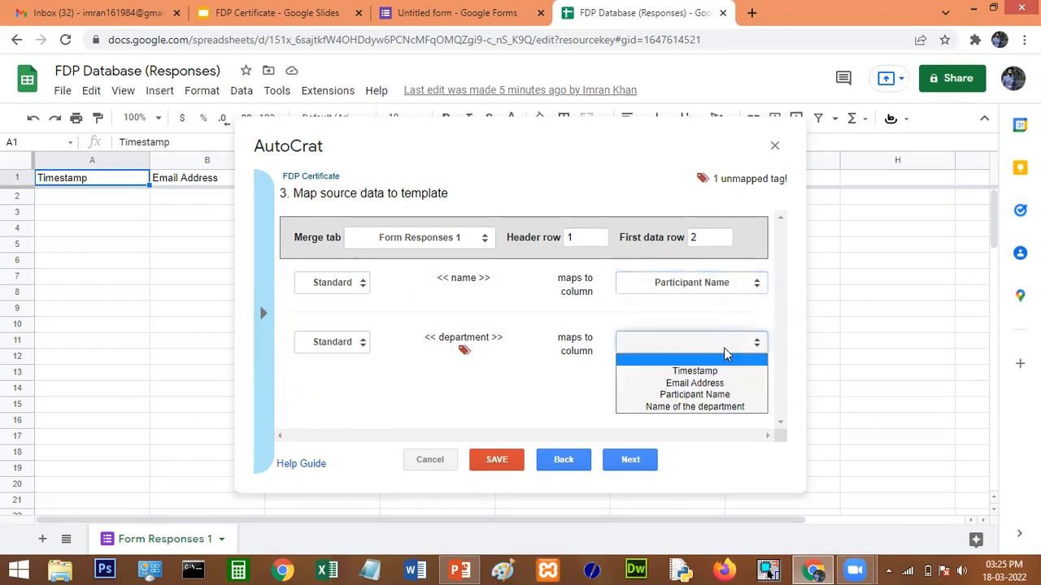
{"action": "left_click", "coordinate": [717, 406]}
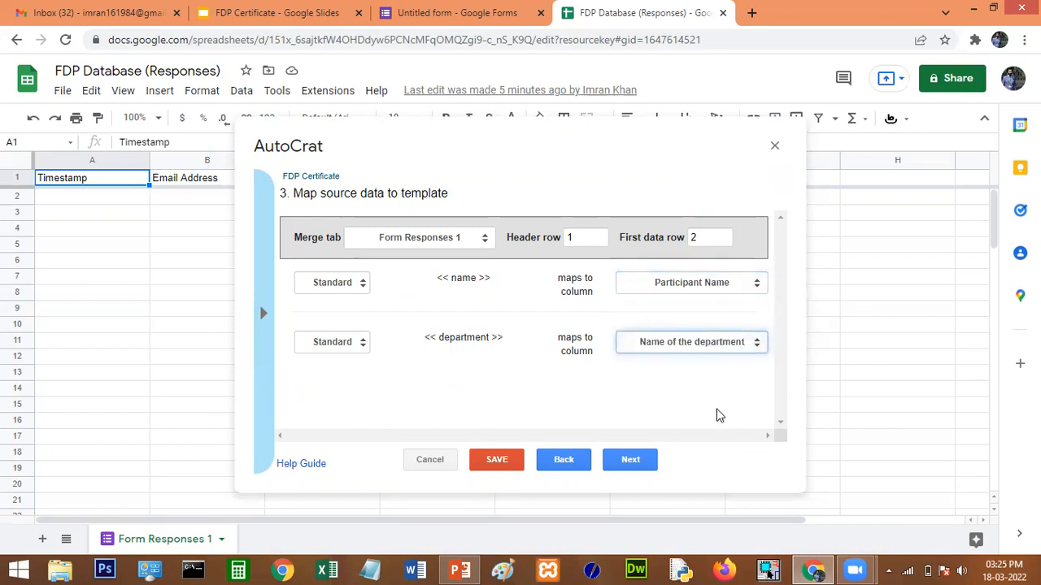
Paste the <<Participant Name>> tag into the merged file name field.
{"action": "left_click", "coordinate": [633, 461]}
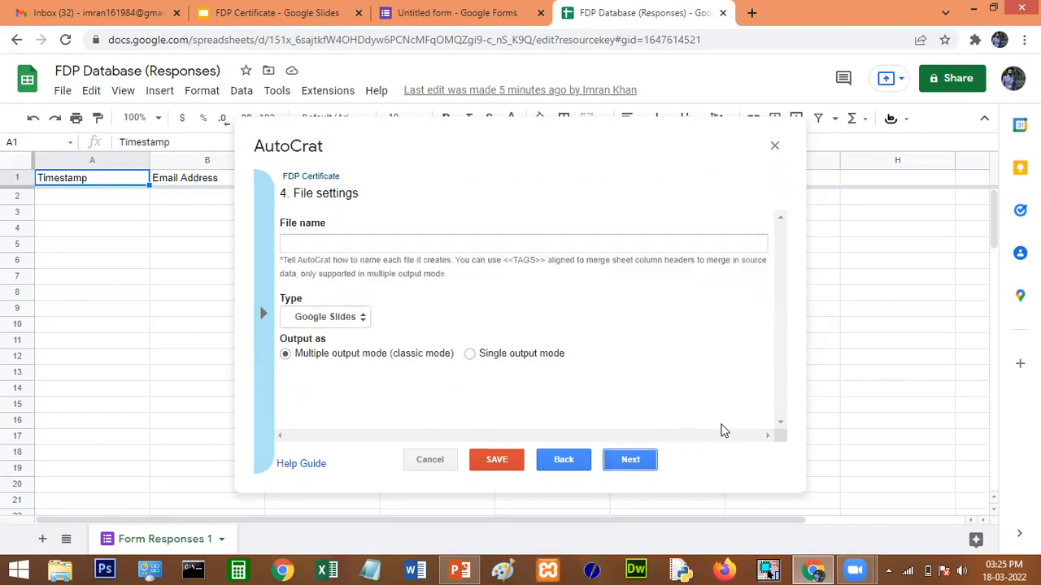
{"action": "left_click", "coordinate": [568, 461]}
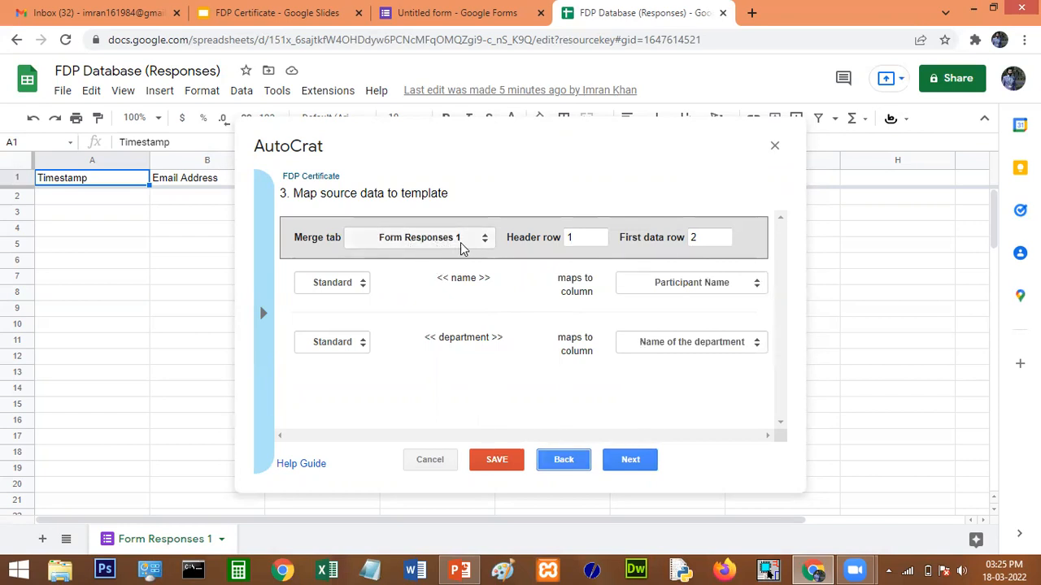
{"action": "left_click", "coordinate": [649, 460]}
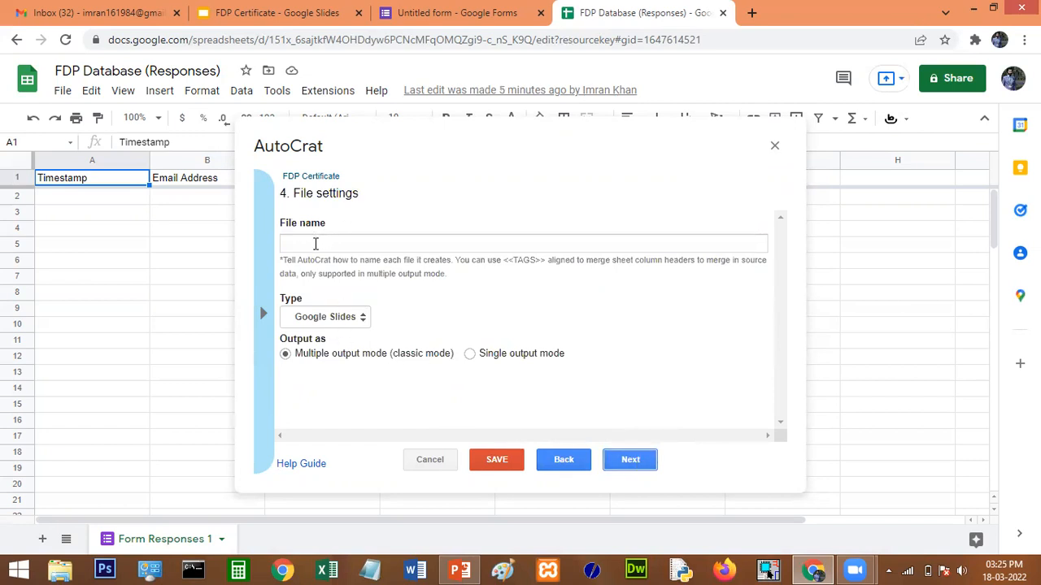
{"action": "left_click", "coordinate": [266, 318]}
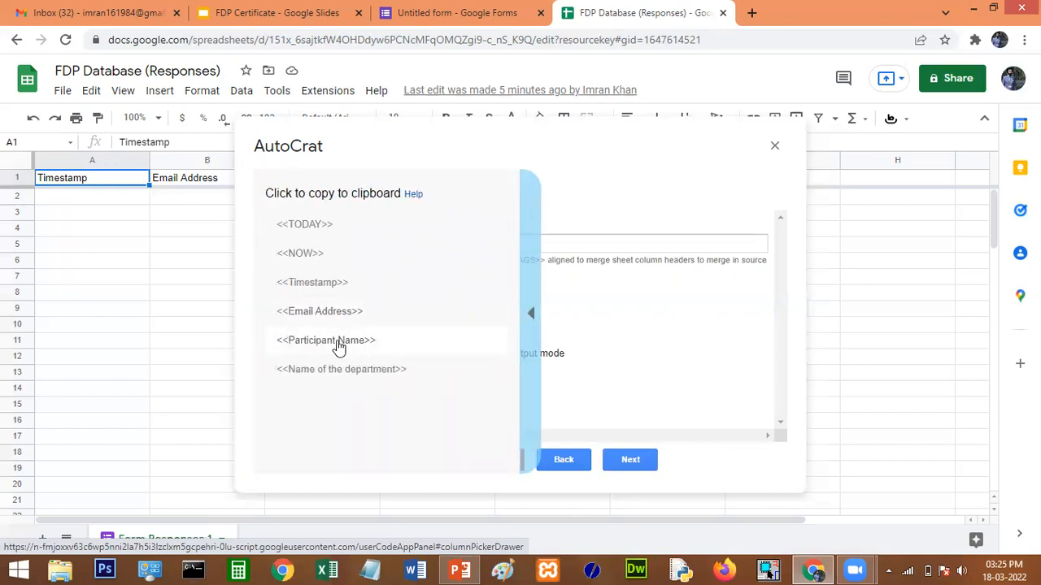
{"action": "left_click", "coordinate": [339, 345]}
{"action": "left_click", "coordinate": [325, 247]}
{"action": "right_click", "coordinate": [326, 247]}
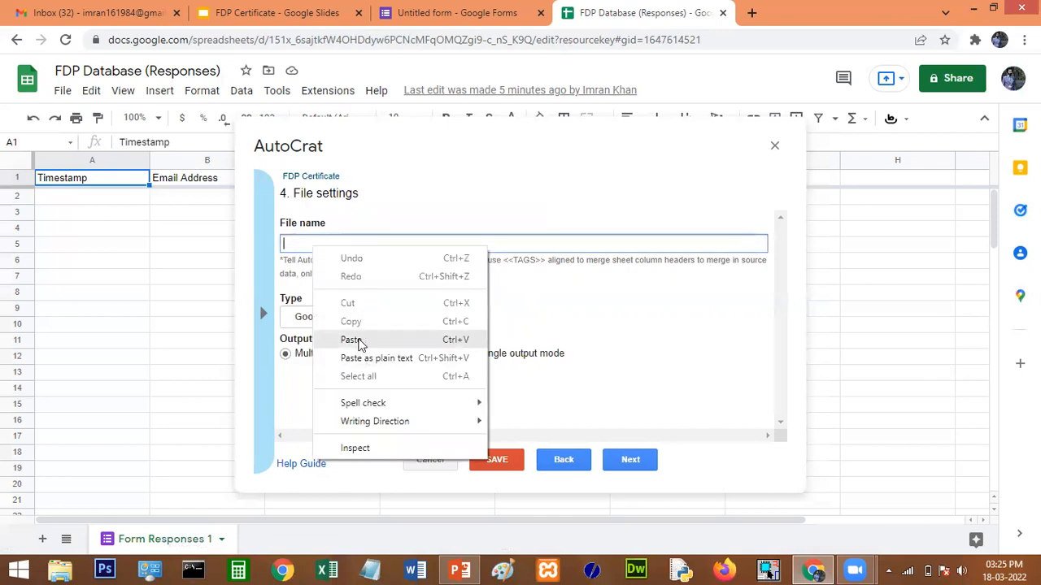
{"action": "left_click", "coordinate": [351, 340]}
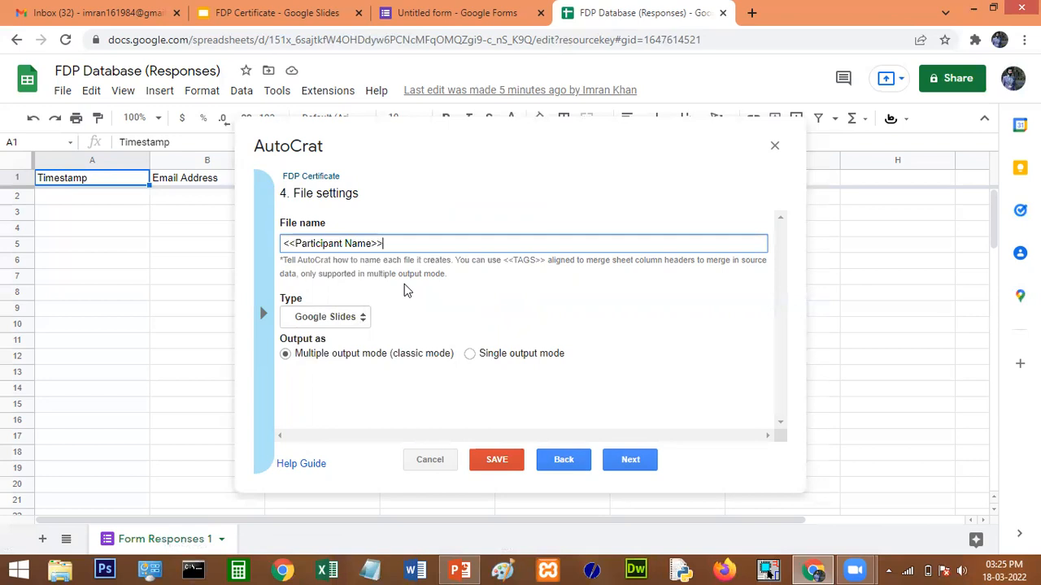
Append ' FDP Certificate' to the file name and set the output type to PDF.
{"action": "type", "text": "FDP Certificate"}
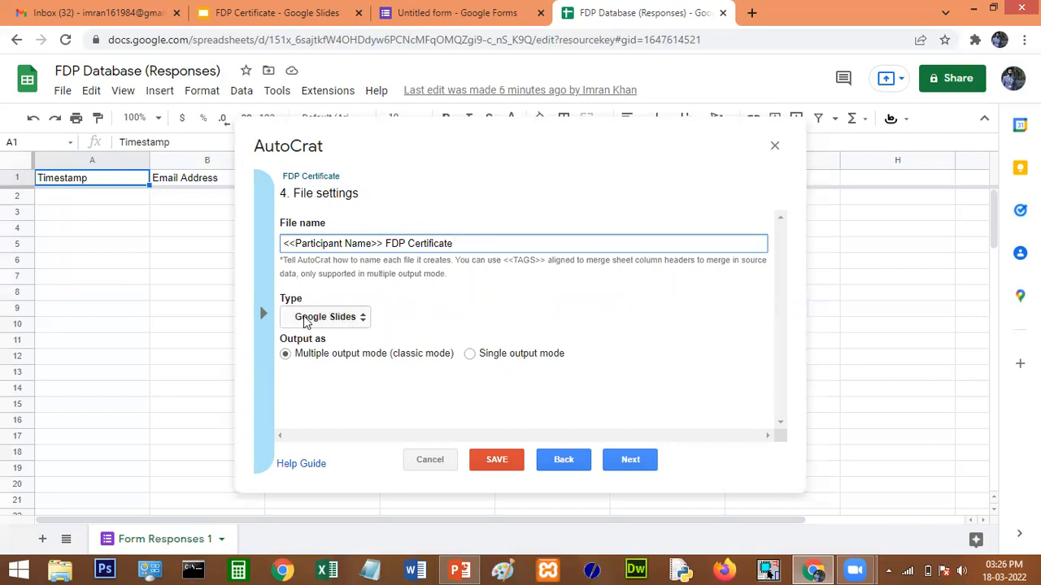
{"action": "left_click", "coordinate": [363, 322]}
{"action": "left_click", "coordinate": [348, 348]}
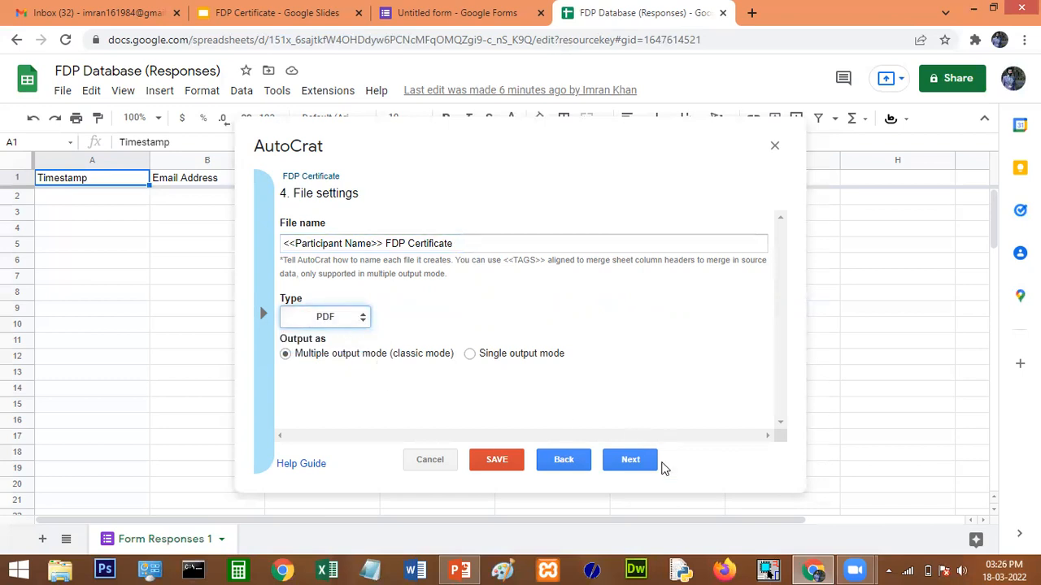
Keep My Drive as the destination and skip the folder-reference and merge-condition steps.
{"action": "left_click", "coordinate": [633, 461]}
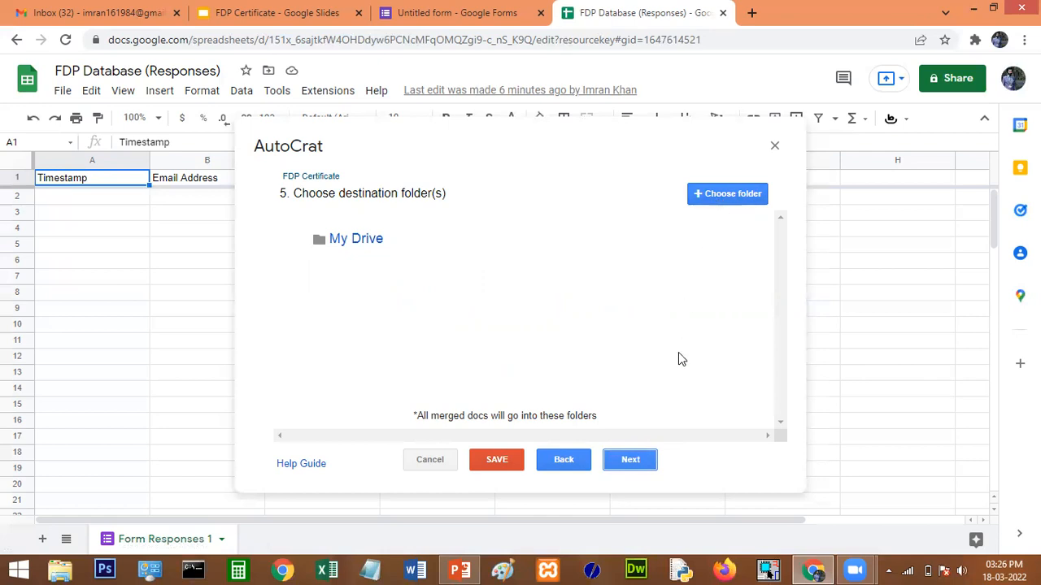
{"action": "left_click", "coordinate": [634, 463]}
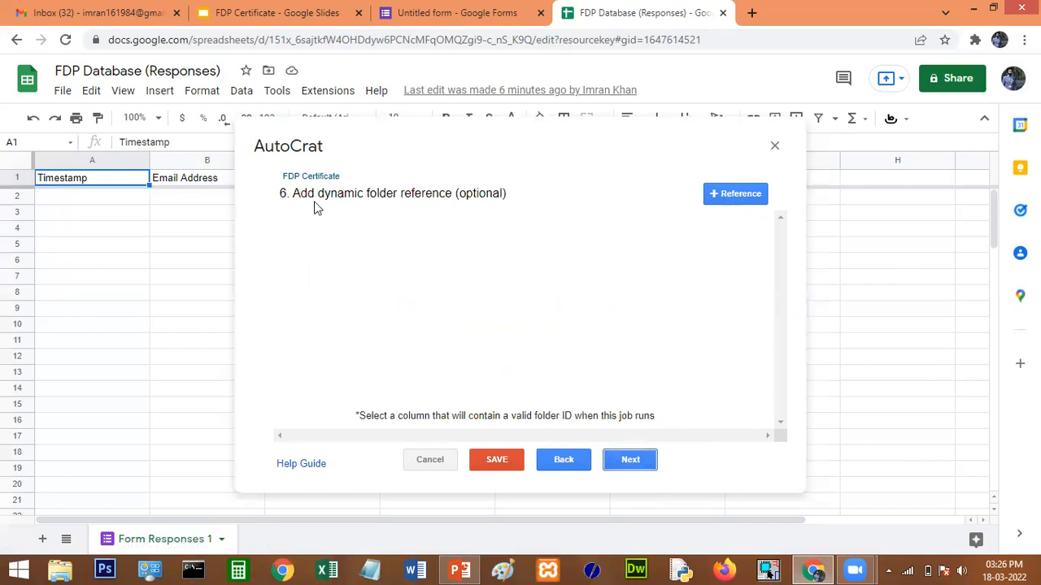
{"action": "left_click", "coordinate": [630, 461]}
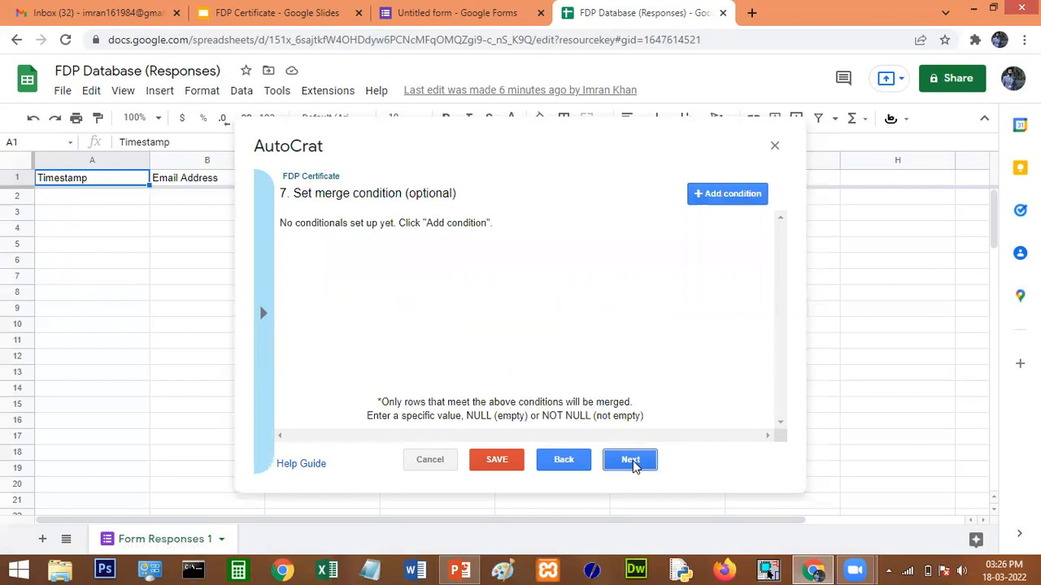
{"action": "left_click", "coordinate": [631, 461]}
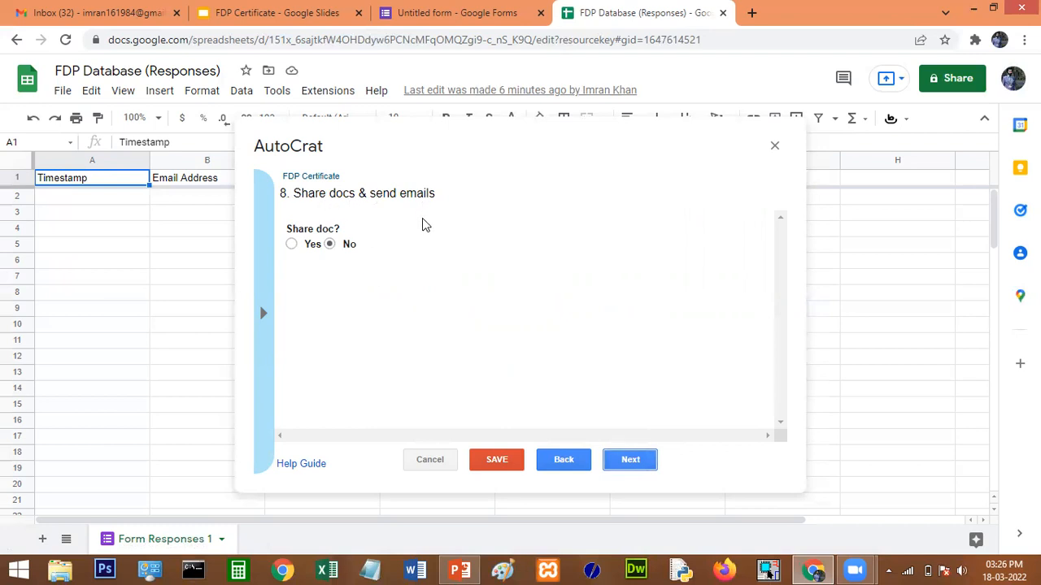
Set Share doc to Yes and Allow collaborators to re-share to No.
{"action": "left_click", "coordinate": [294, 246]}
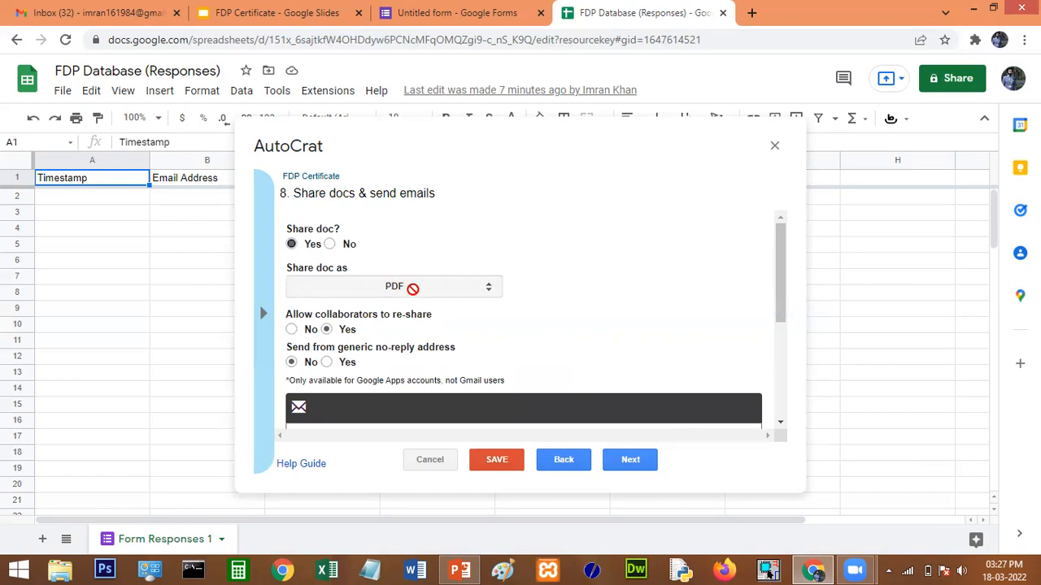
{"action": "scroll", "coordinate": [511, 334], "scroll_direction": "down", "scroll_amount": 1}
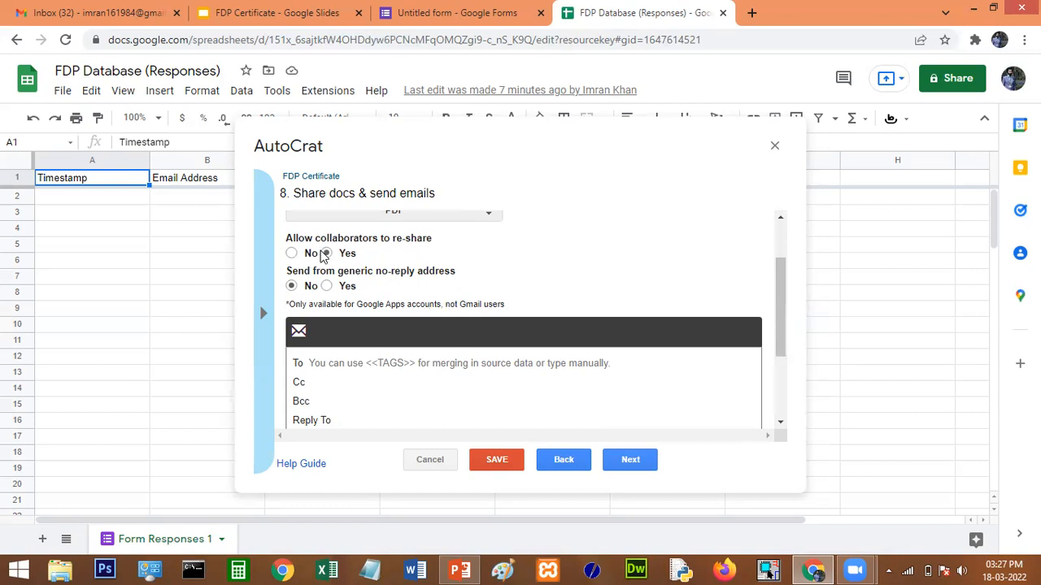
{"action": "left_click", "coordinate": [292, 253]}
{"action": "scroll", "coordinate": [458, 294], "scroll_direction": "up", "scroll_amount": 1}
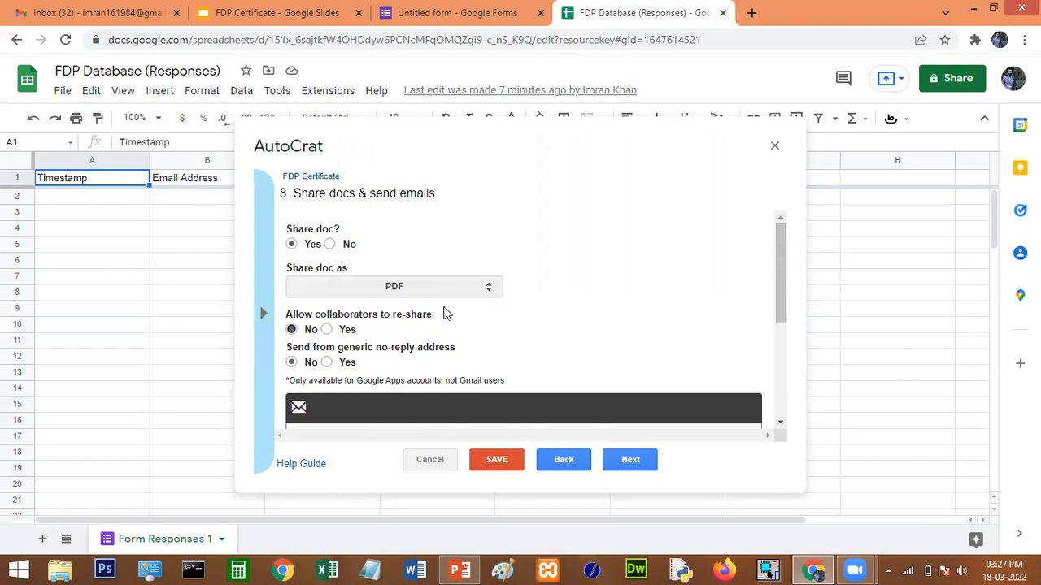
{"action": "scroll", "coordinate": [445, 313], "scroll_direction": "down", "scroll_amount": 1}
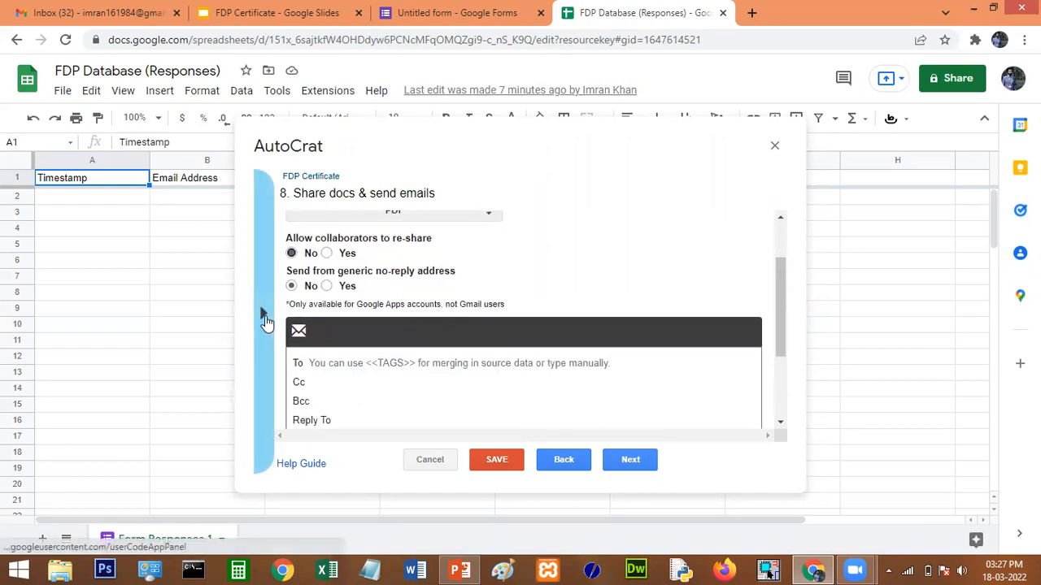
{"action": "scroll", "coordinate": [350, 381], "scroll_direction": "down", "scroll_amount": 1}
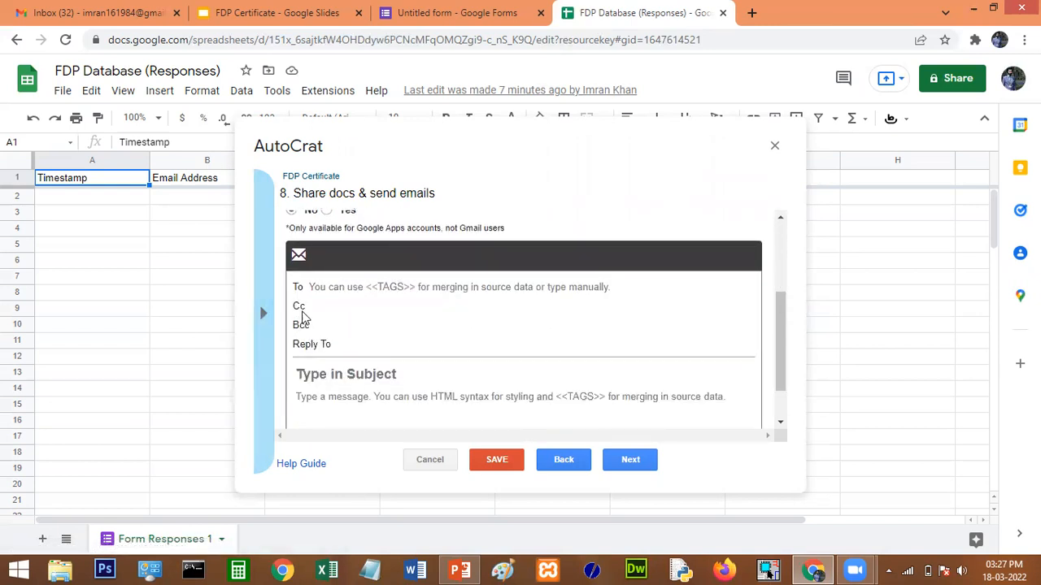
Set the email recipient to the <<Email Address>> tag.
{"action": "left_click", "coordinate": [263, 313]}
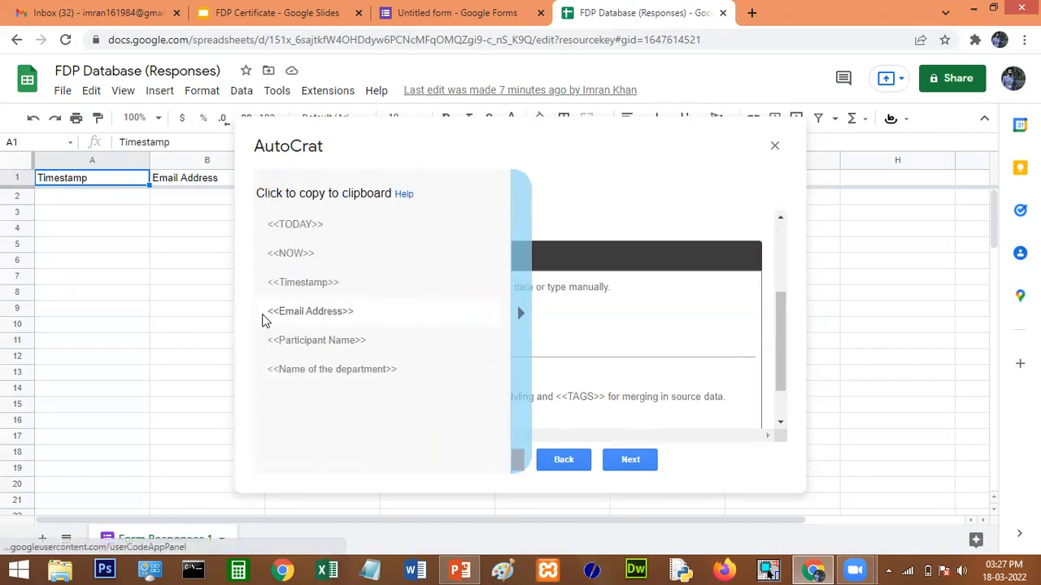
{"action": "right_click", "coordinate": [326, 316]}
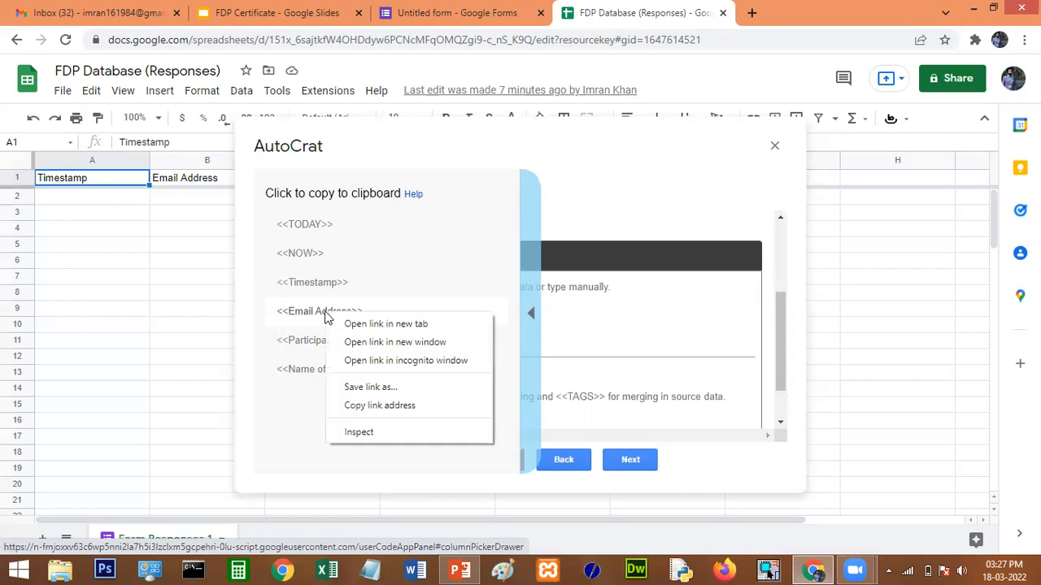
{"action": "left_click", "coordinate": [317, 312]}
{"action": "left_click", "coordinate": [367, 288]}
{"action": "right_click", "coordinate": [353, 291]}
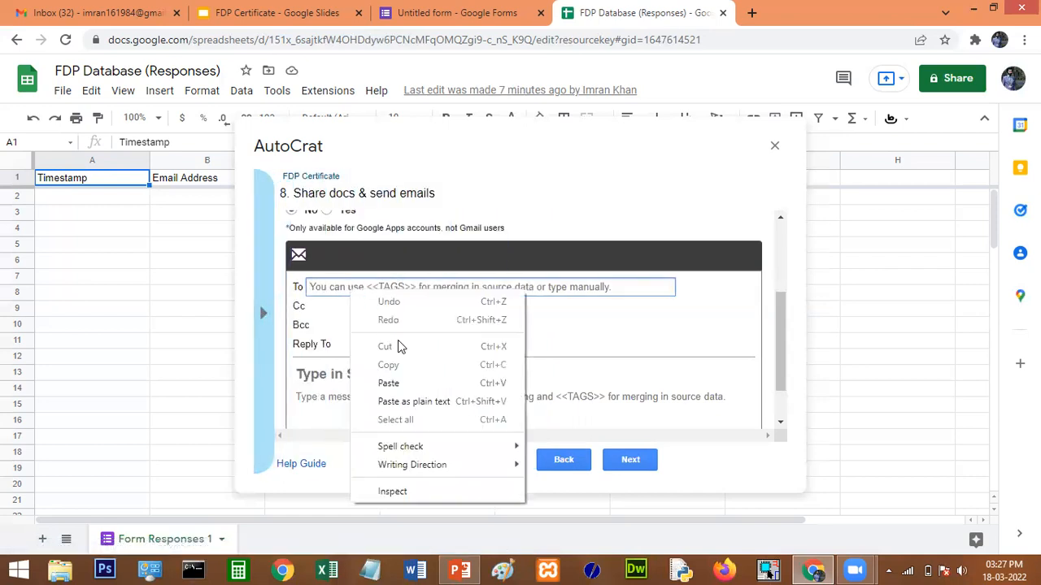
{"action": "left_click", "coordinate": [399, 383]}
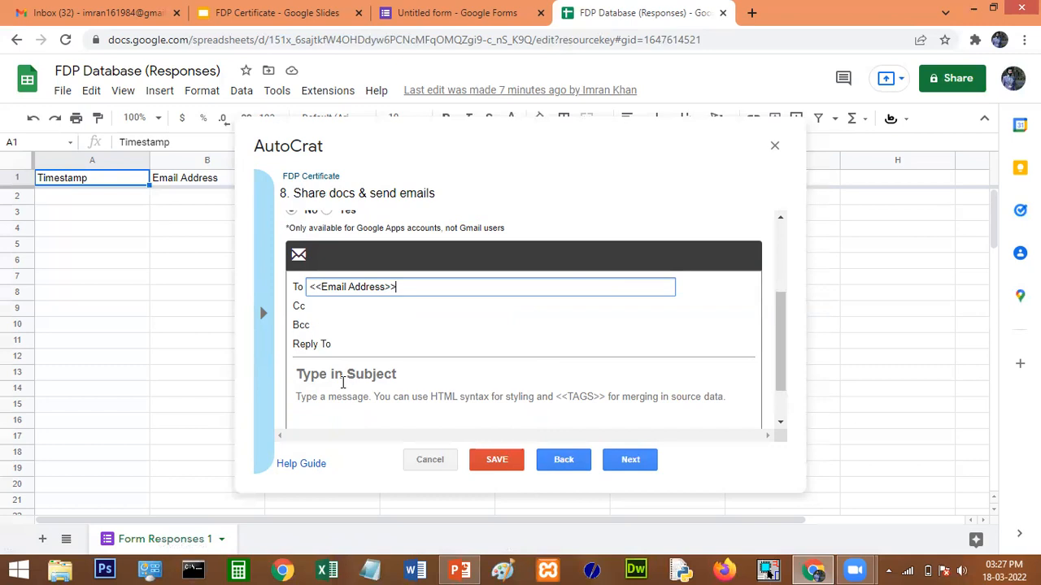
Enter subject 'FDP Certificate' and body 'Here is your certificate' followed by 'Thank you'.
{"action": "left_click", "coordinate": [395, 377]}
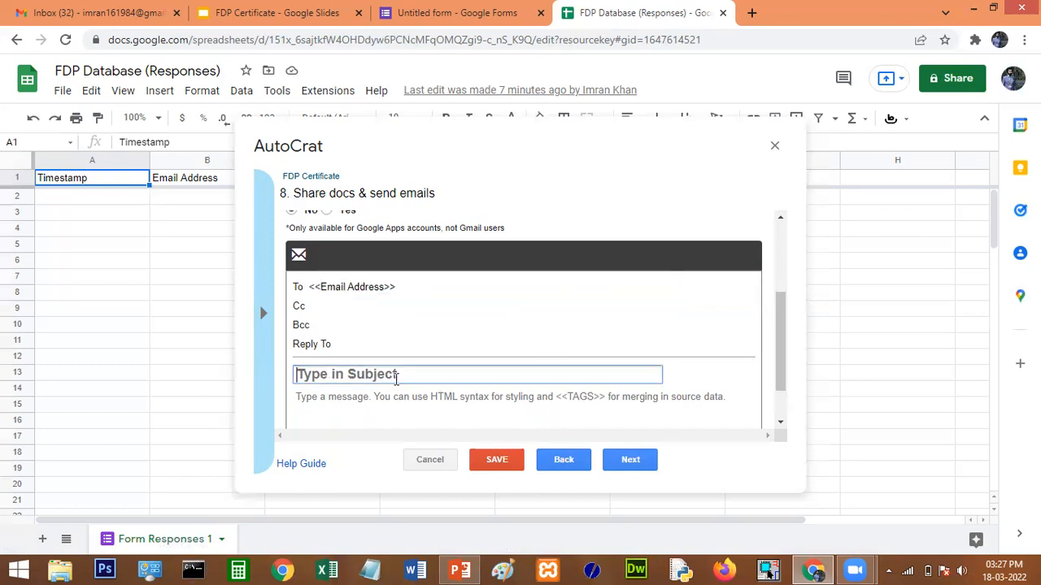
{"action": "type", "text": "FDP C"}
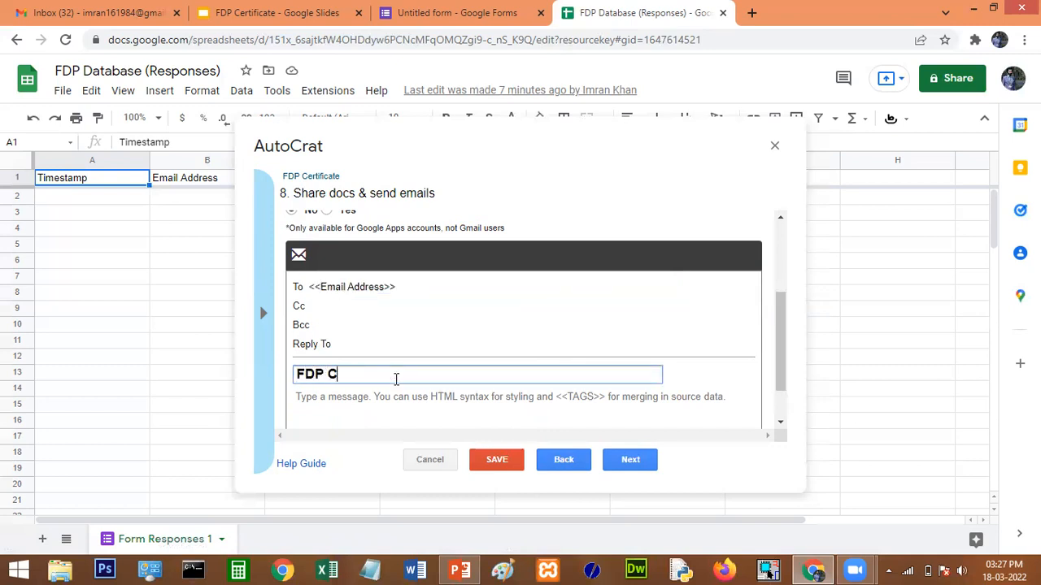
{"action": "type", "text": "ertificate"}
{"action": "left_click", "coordinate": [340, 396]}
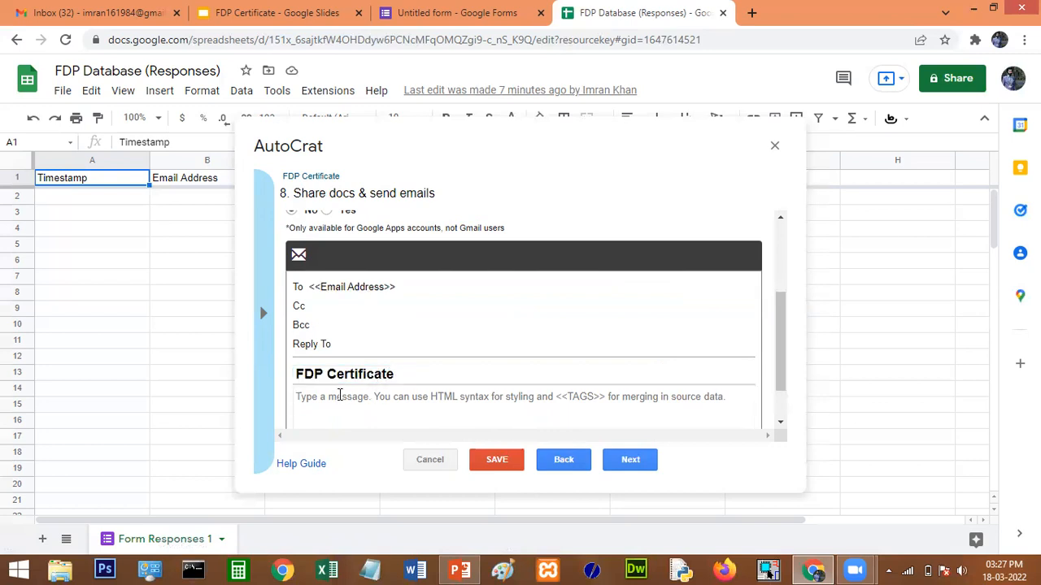
{"action": "type", "text": "Hera"}
{"action": "type", "text": "e is "}
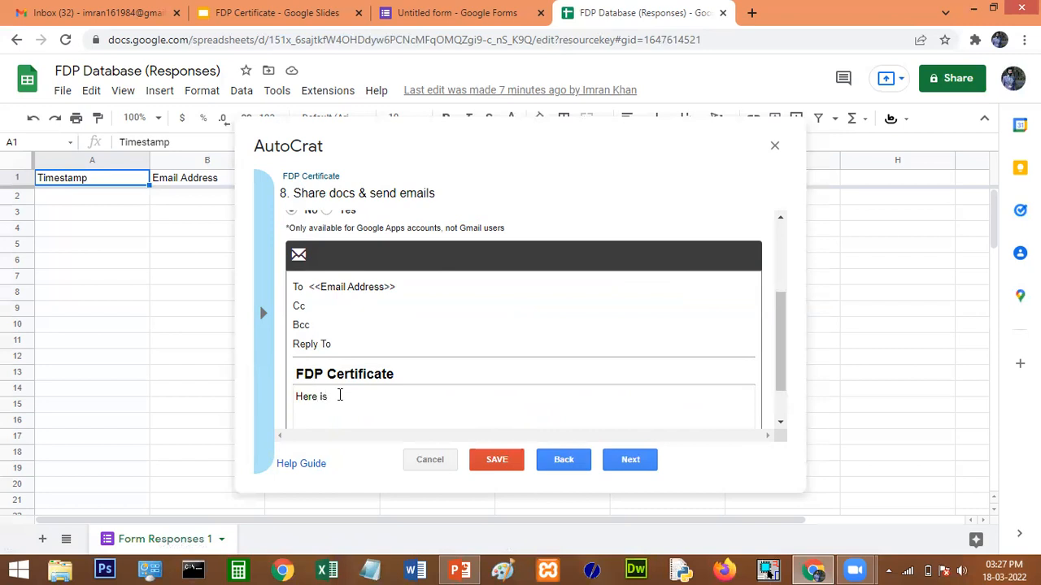
{"action": "type", "text": "your certif"}
{"action": "type", "text": "icate"}
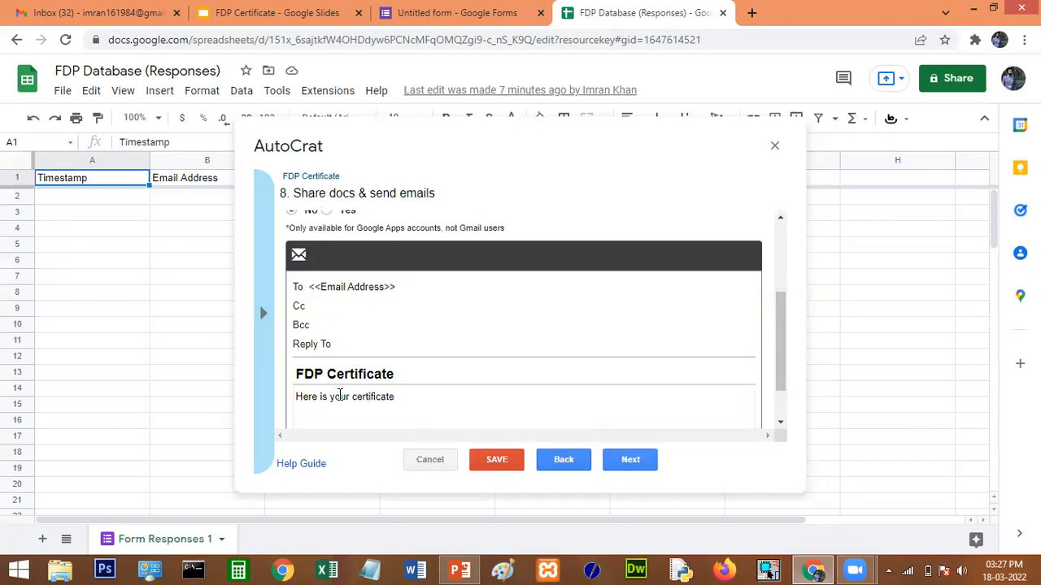
{"action": "type", "text": "Thank you"}
Insert the <<Participant Name>> tag after 'Thank you' in the email body.
{"action": "left_click", "coordinate": [262, 313]}
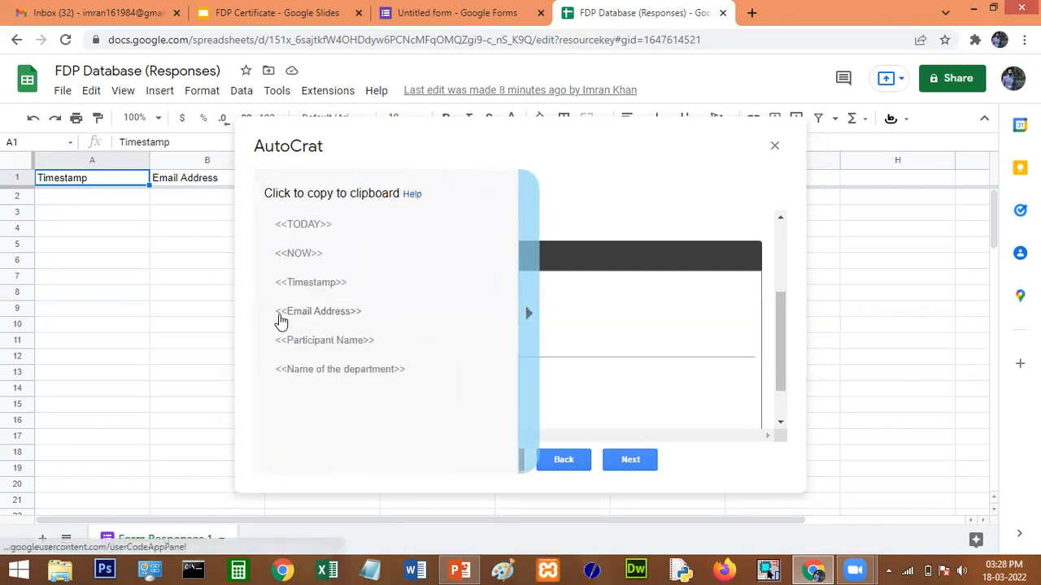
{"action": "left_click", "coordinate": [343, 345]}
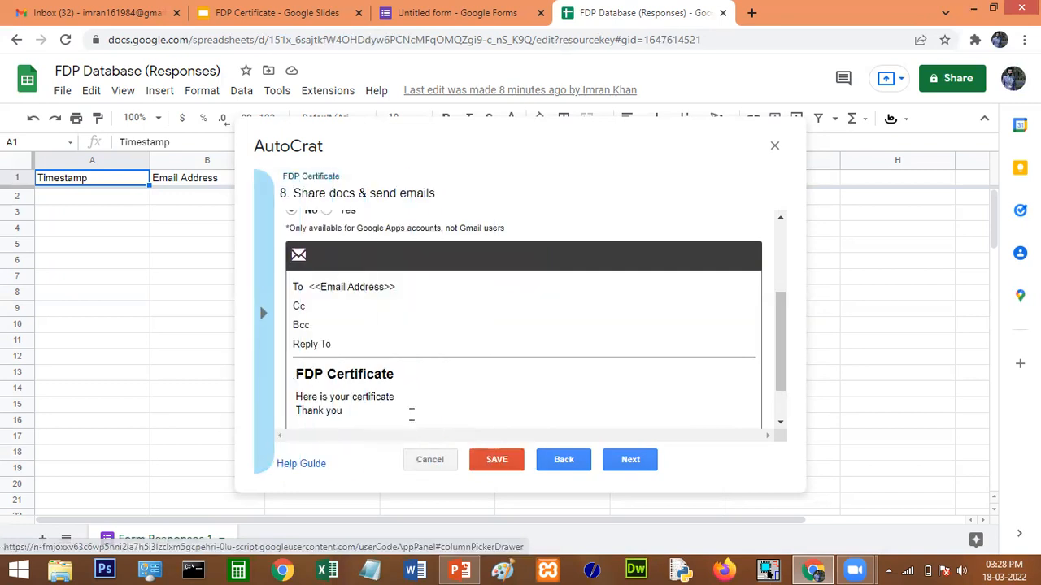
{"action": "right_click", "coordinate": [390, 412]}
{"action": "left_click", "coordinate": [436, 296]}
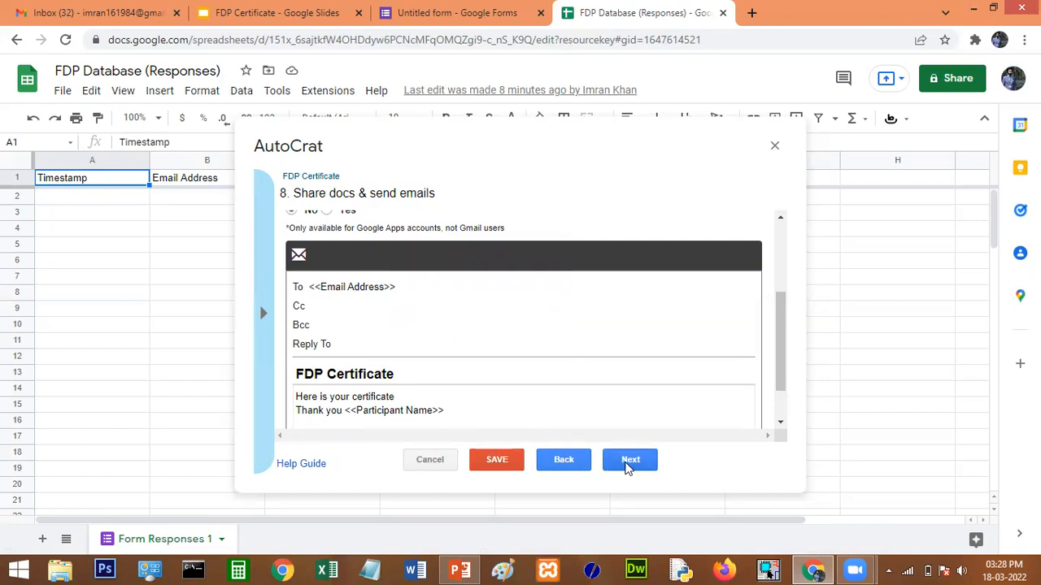
Turn on Run on form trigger, confirm it, and save the FDP Certificate job.
{"action": "left_click", "coordinate": [628, 465]}
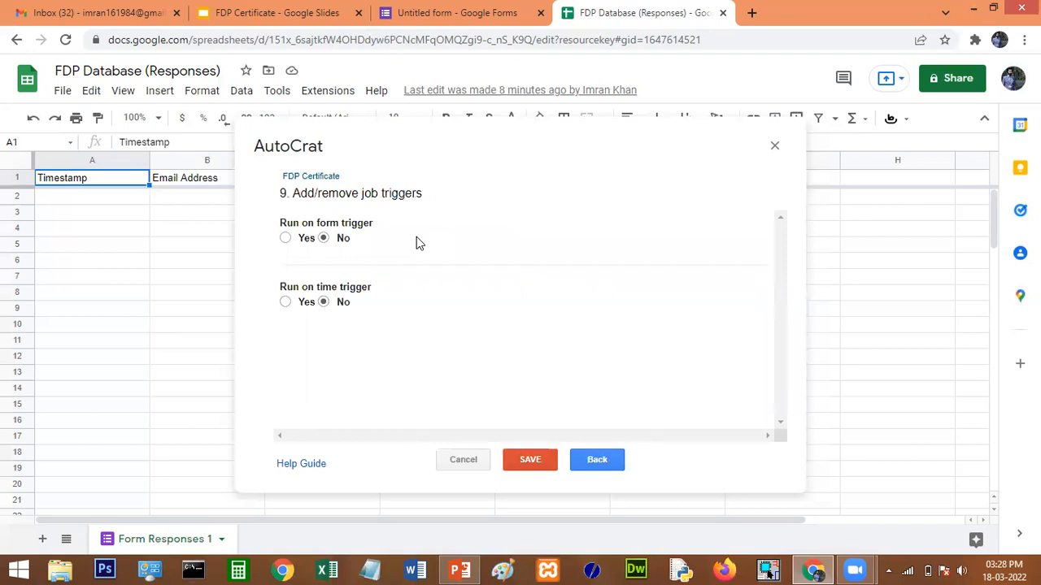
{"action": "left_click", "coordinate": [285, 239]}
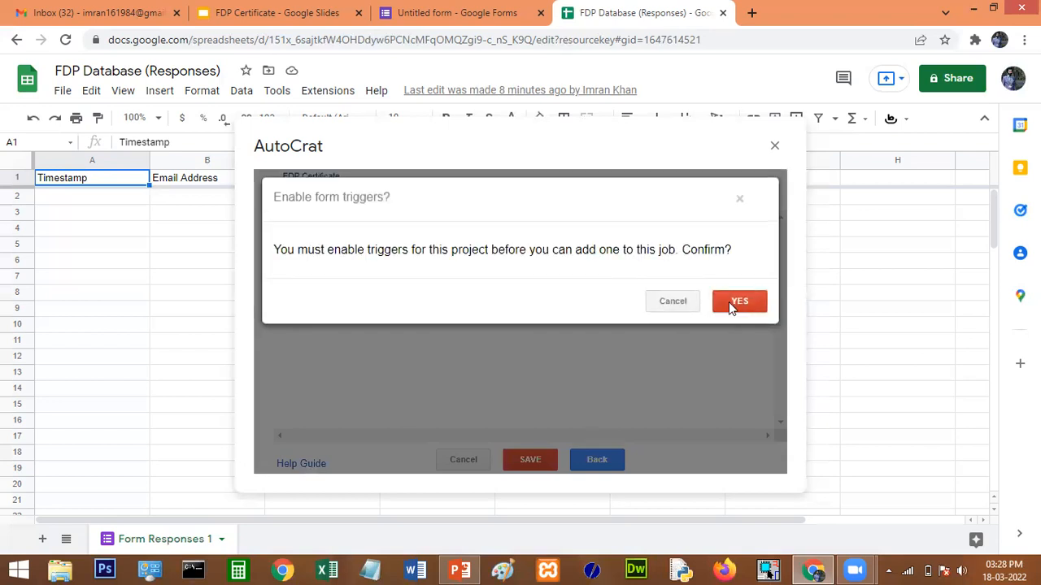
{"action": "left_click", "coordinate": [739, 302]}
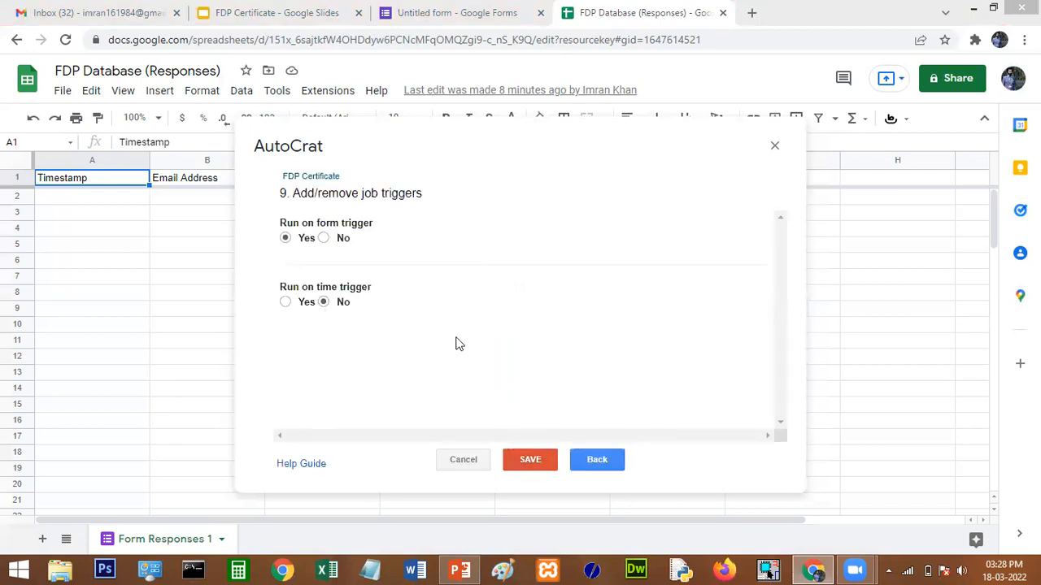
{"action": "left_click", "coordinate": [530, 458]}
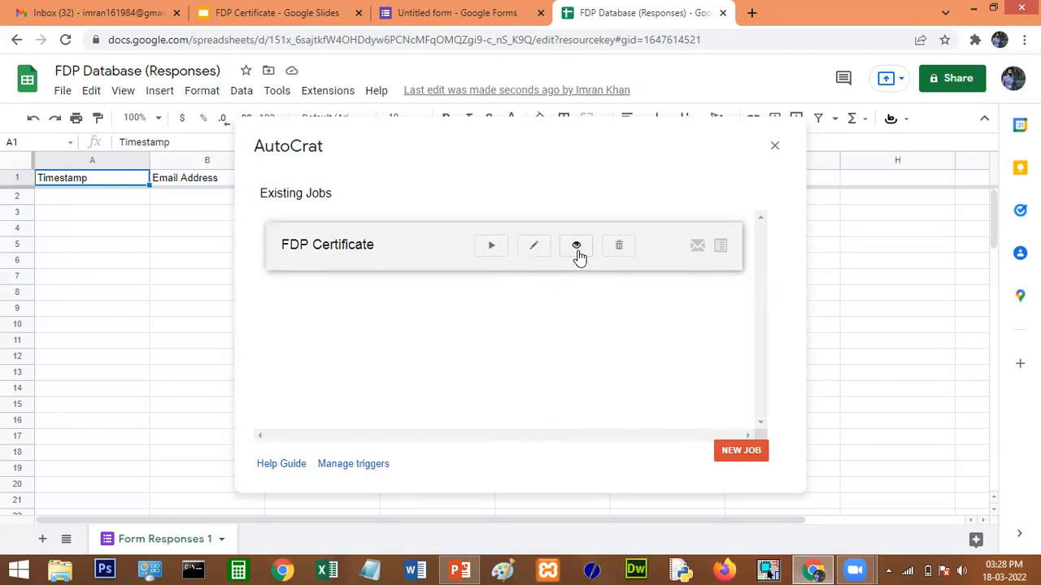
Run the FDP Certificate job once, close AutoCrat, and return to the Google Forms tab.
{"action": "left_click", "coordinate": [491, 246]}
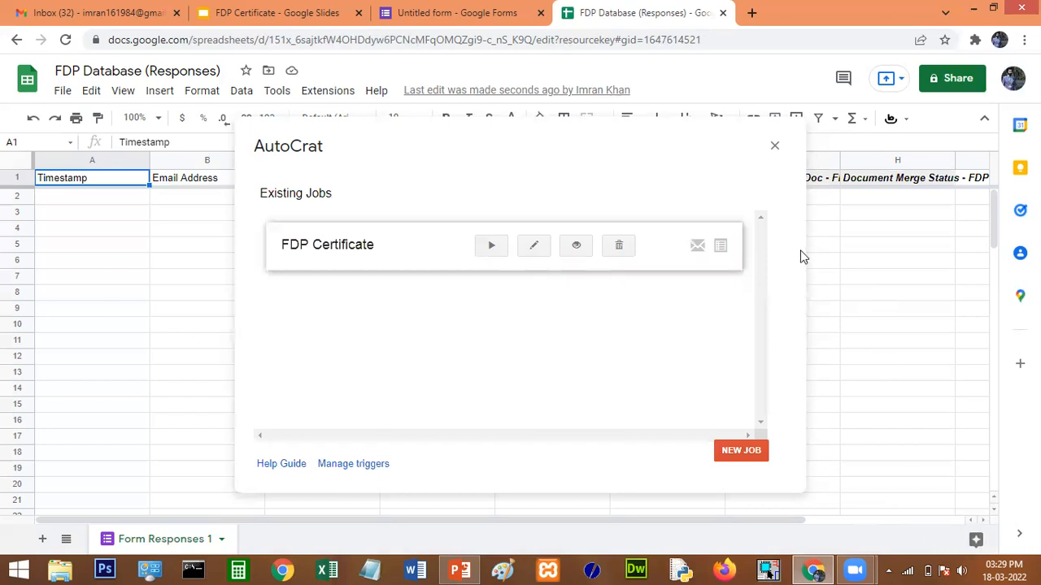
{"action": "left_click", "coordinate": [774, 145]}
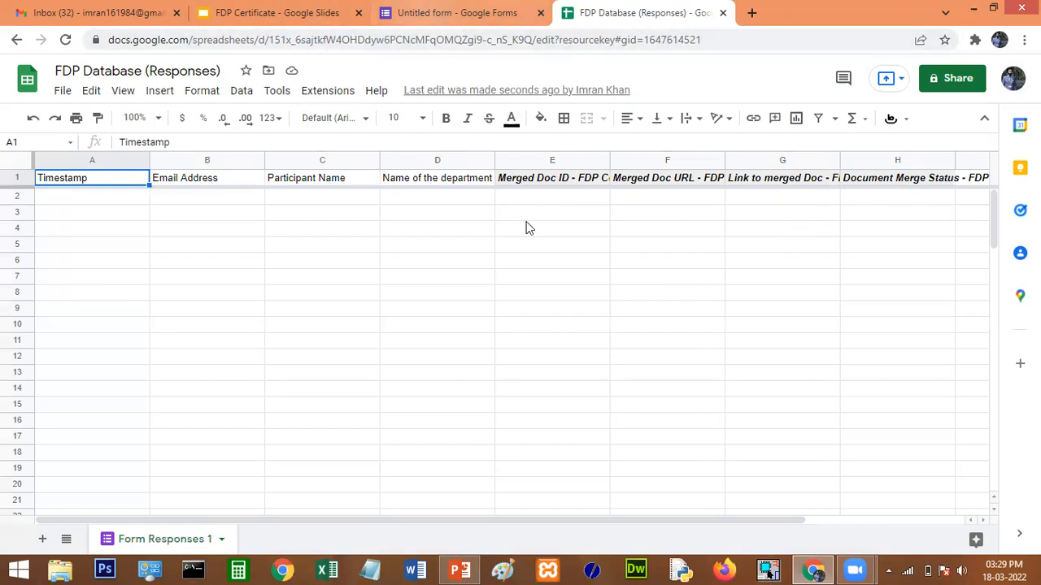
{"action": "key", "text": "ctrl+shift+Tab"}
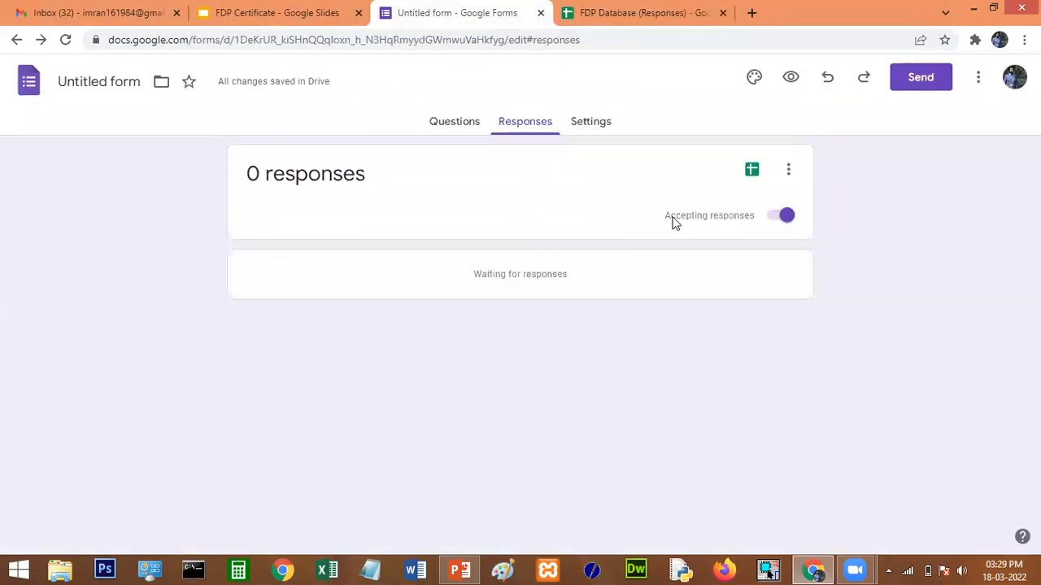
Submit a preview response with the participant's email, full name and department Computer Science and Engineering.
{"action": "left_click", "coordinate": [454, 129]}
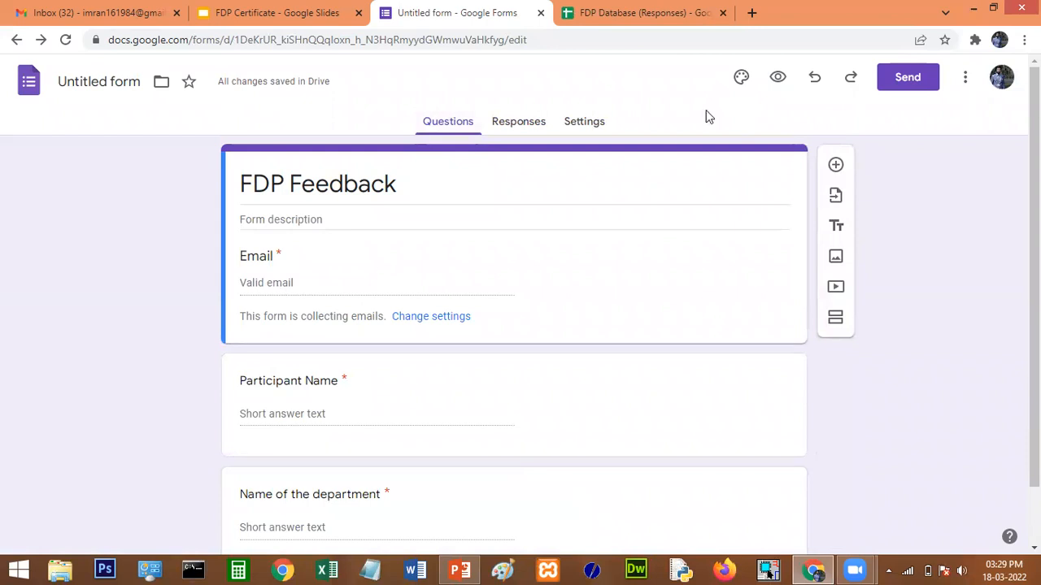
{"action": "left_click", "coordinate": [778, 79]}
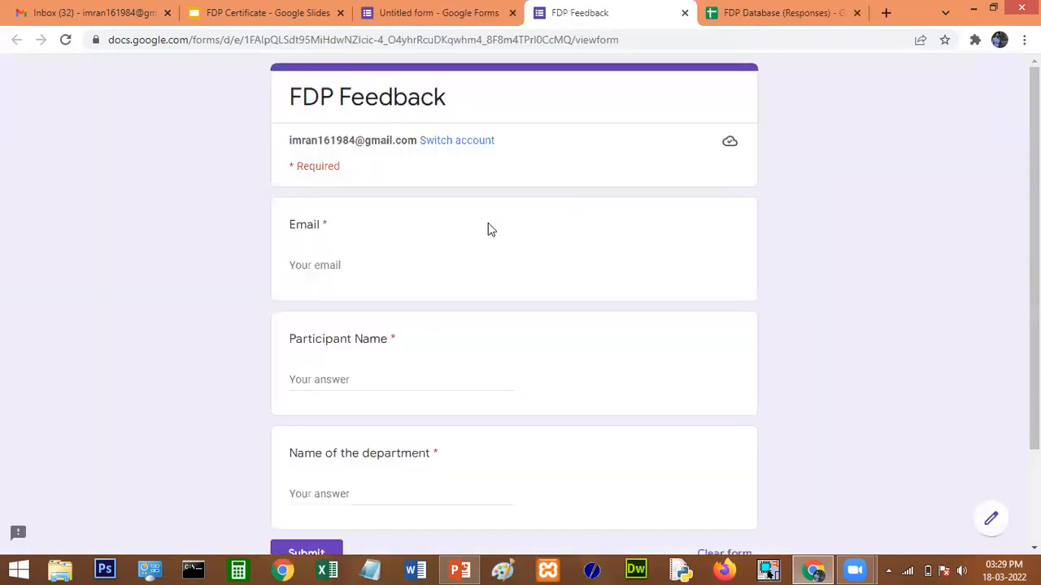
{"action": "left_click", "coordinate": [326, 265]}
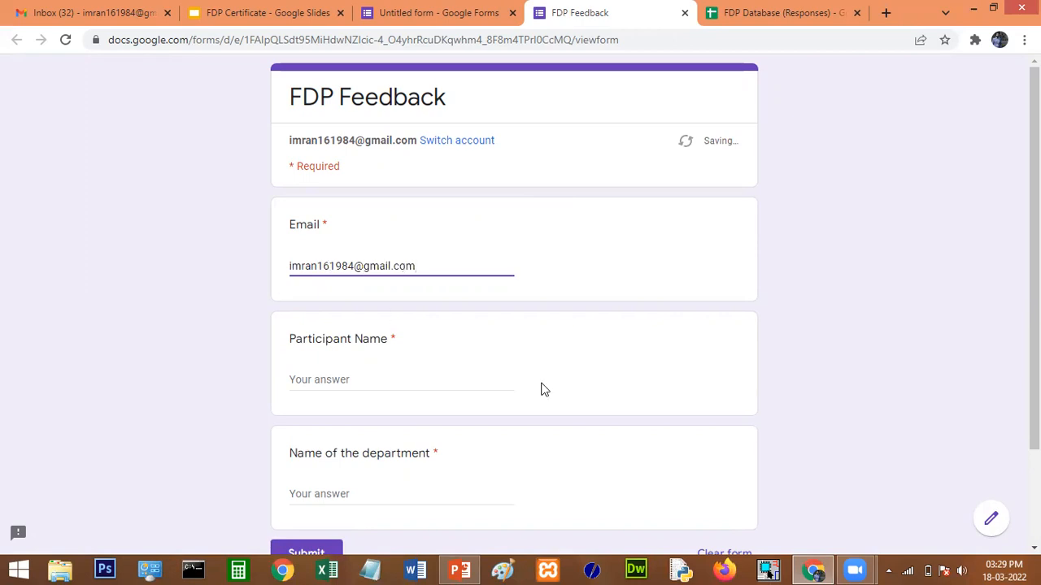
{"action": "scroll", "coordinate": [542, 388], "scroll_direction": "down", "scroll_amount": 1}
{"action": "left_click", "coordinate": [343, 307]}
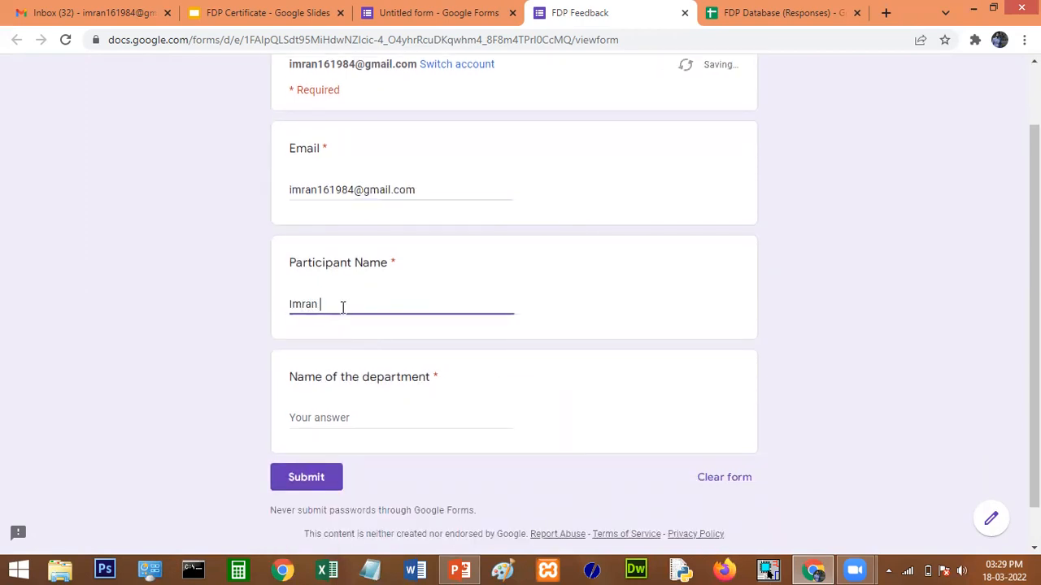
{"action": "scroll", "coordinate": [354, 417], "scroll_direction": "down", "scroll_amount": 1}
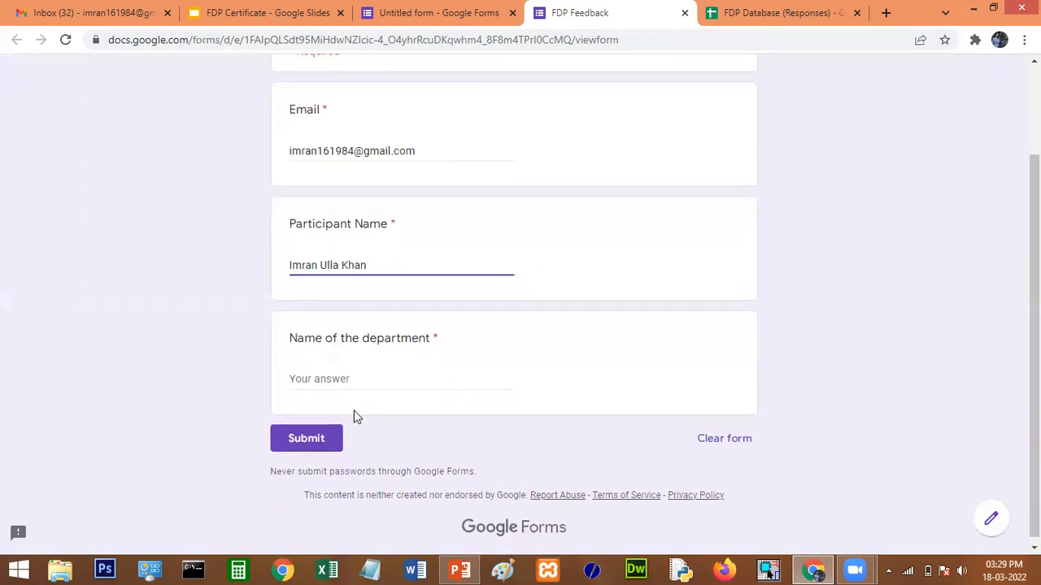
{"action": "left_click", "coordinate": [339, 376]}
{"action": "type", "text": "Computer Science and "}
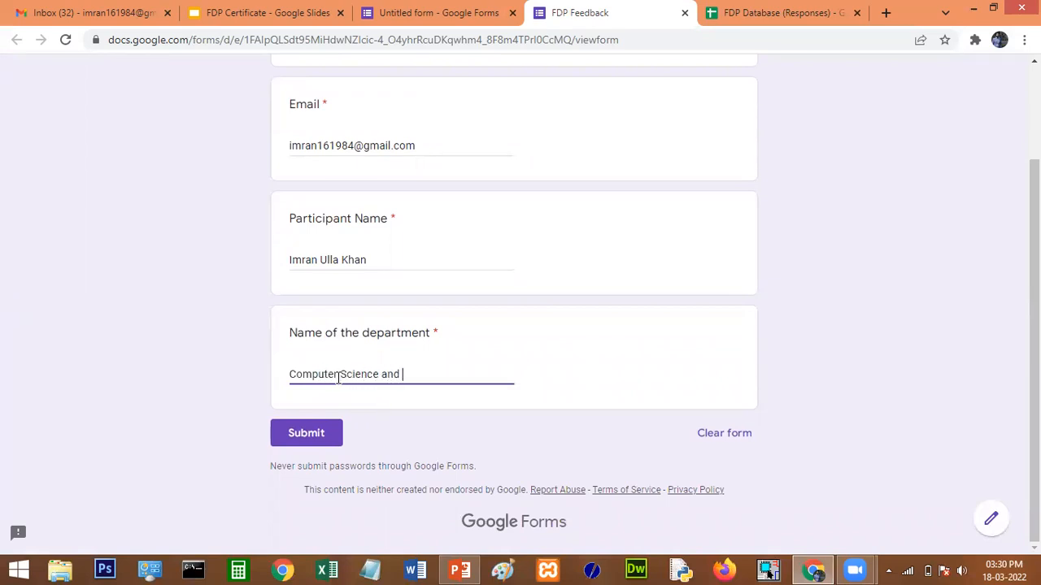
{"action": "type", "text": "Engineering"}
{"action": "left_click", "coordinate": [314, 433]}
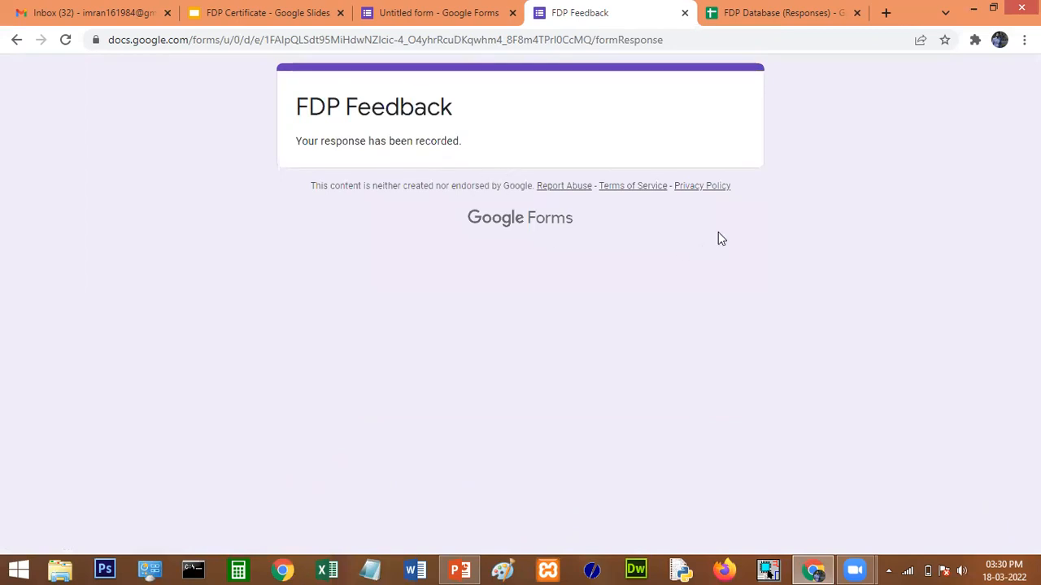
View the FDP Database (Responses) sheet showing the new row and its 'Document successfully created' status.
{"action": "left_click", "coordinate": [741, 14]}
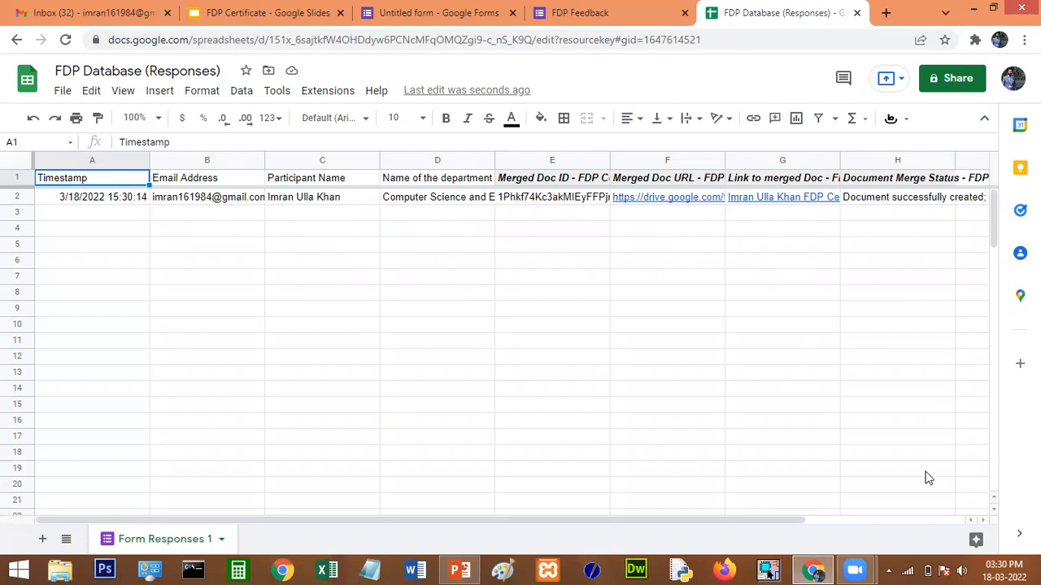
{"action": "left_click_drag", "start_coordinate": [757, 525], "coordinate": [838, 523]}
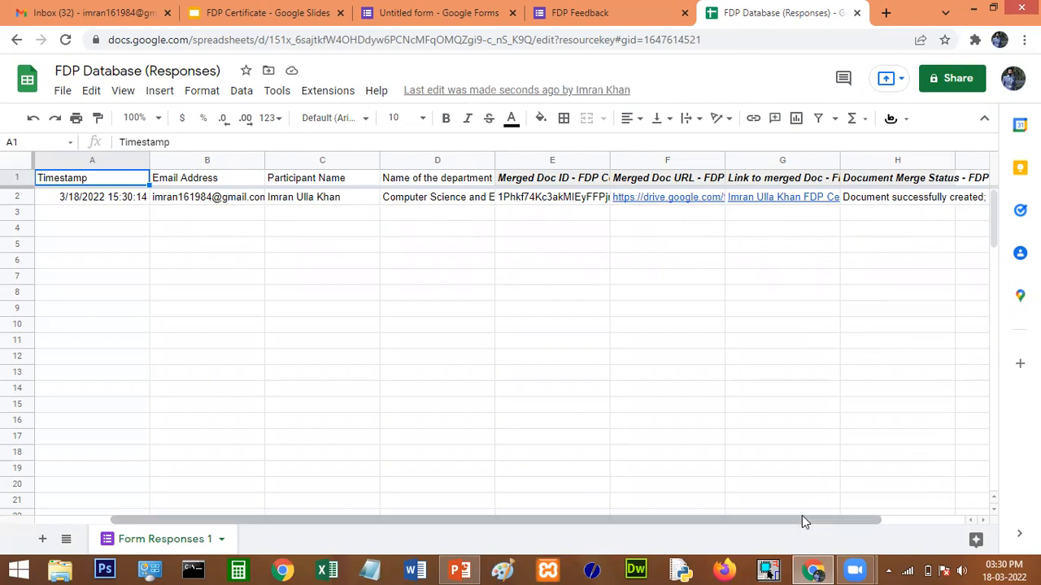
{"action": "left_click_drag", "start_coordinate": [804, 520], "coordinate": [911, 525]}
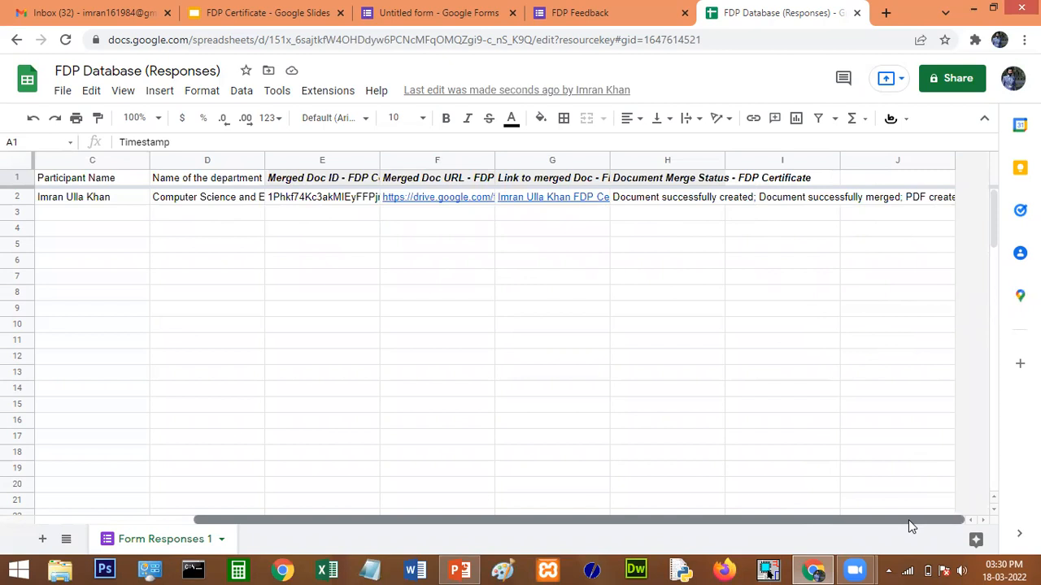
{"action": "left_click_drag", "start_coordinate": [908, 519], "coordinate": [685, 521]}
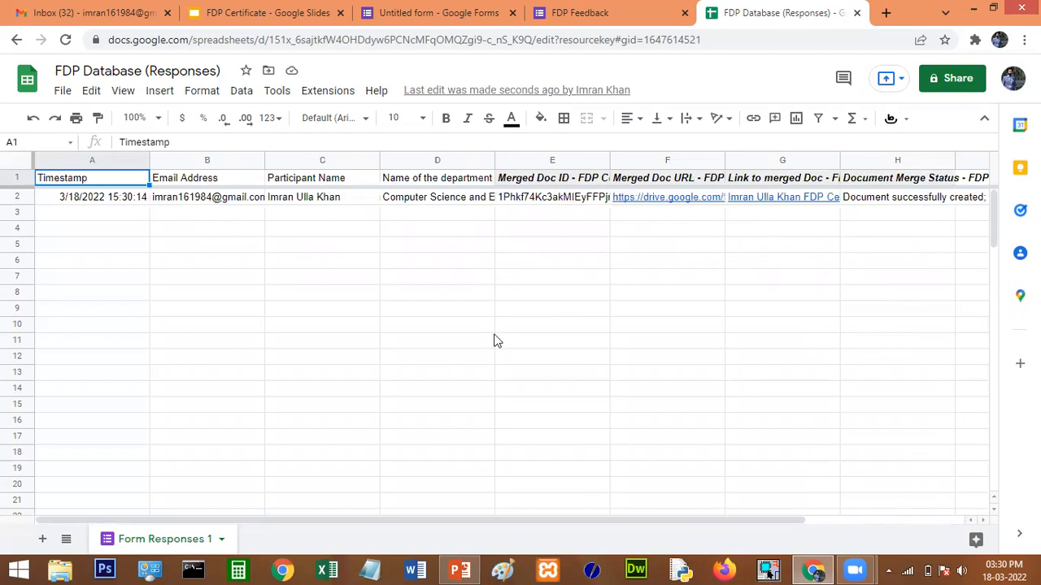
Reload Gmail and open the received FDP Certificate email with the PDF certificate attached.
{"action": "left_click", "coordinate": [91, 11]}
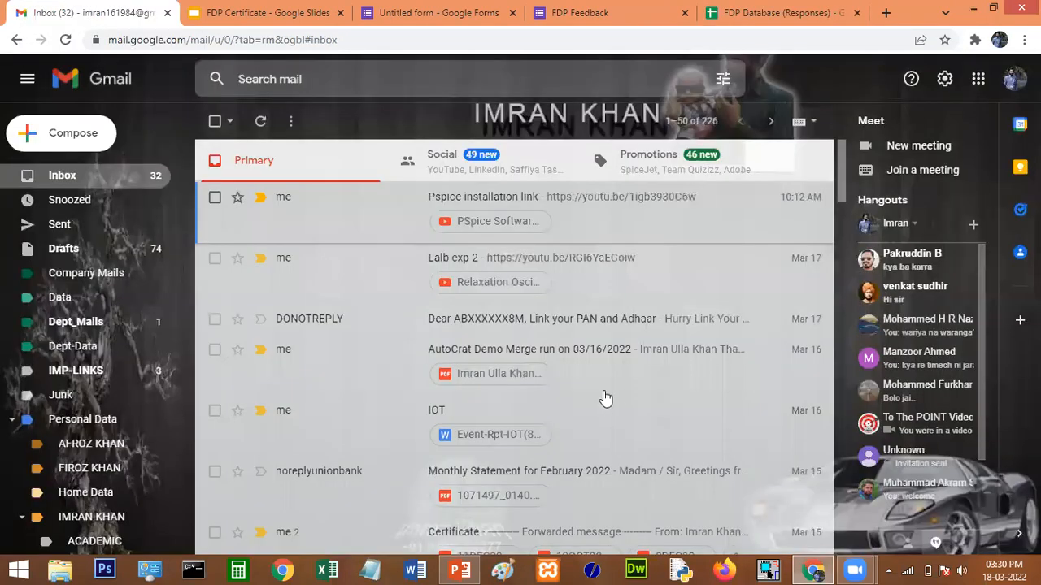
{"action": "left_click", "coordinate": [67, 40]}
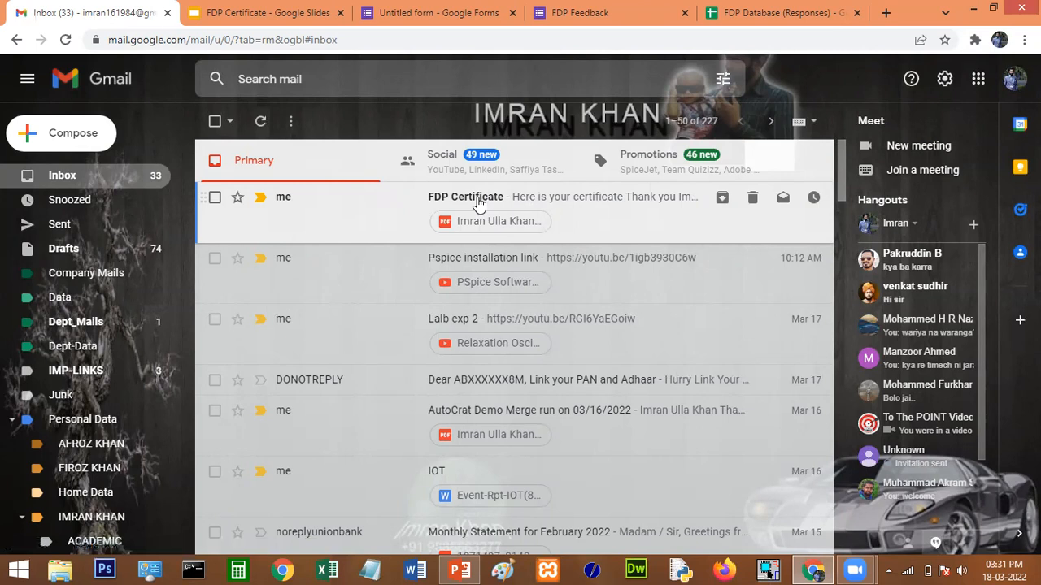
{"action": "left_click", "coordinate": [479, 204]}
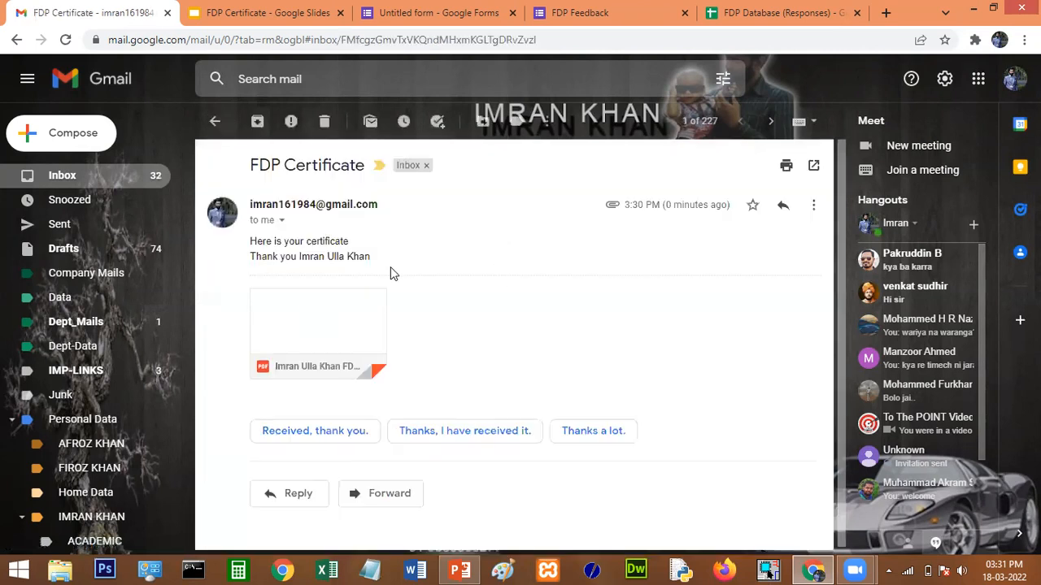